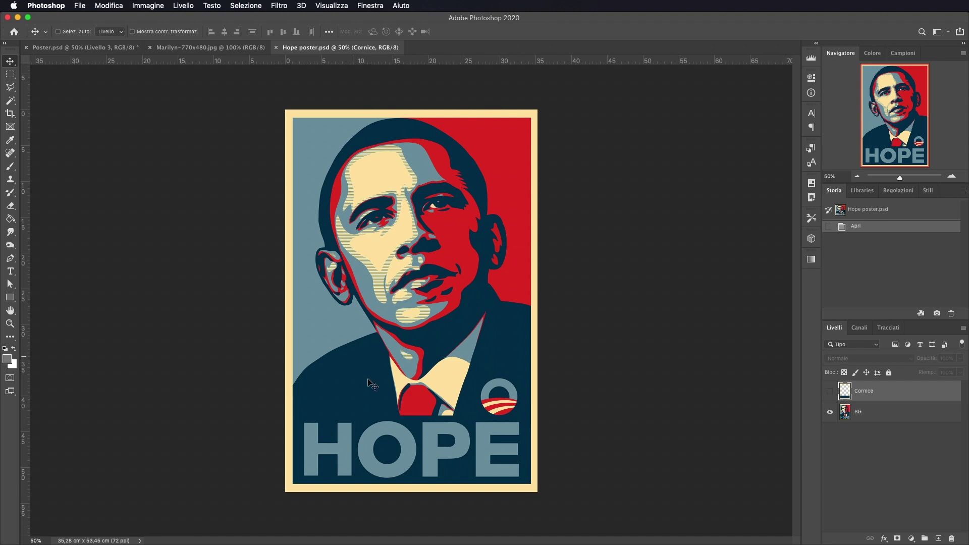
# - Check the frame and portrait layers, then add guides on the poster's left and top edges
pyautogui.click(829, 391)
pyautogui.click(830, 412)
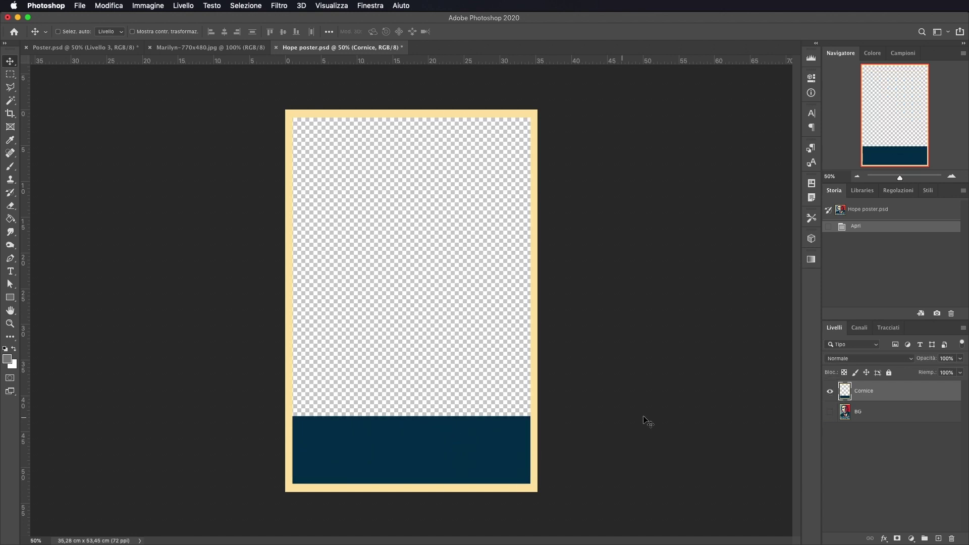
pyautogui.click(830, 412)
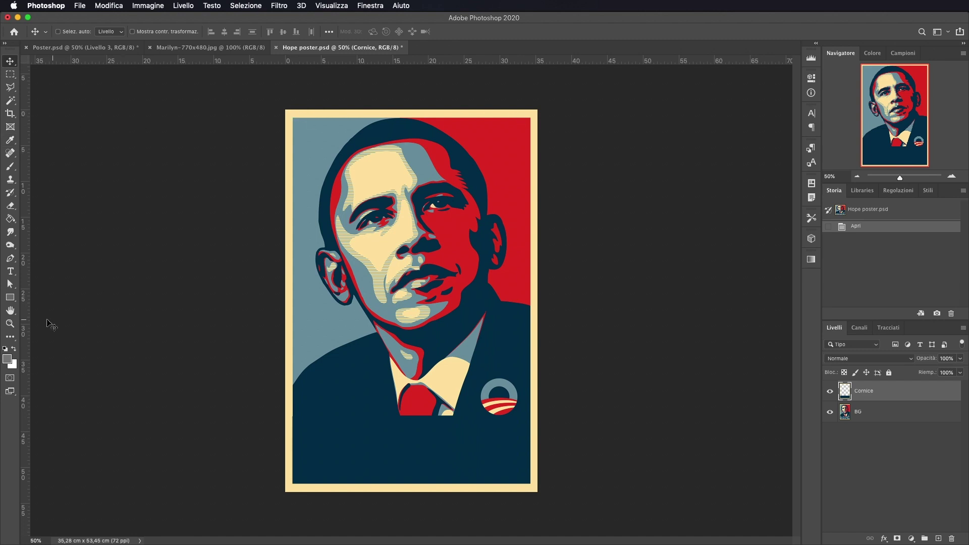
pyautogui.click(9, 299)
pyautogui.moveTo(24, 205); pyautogui.dragTo(285, 206)
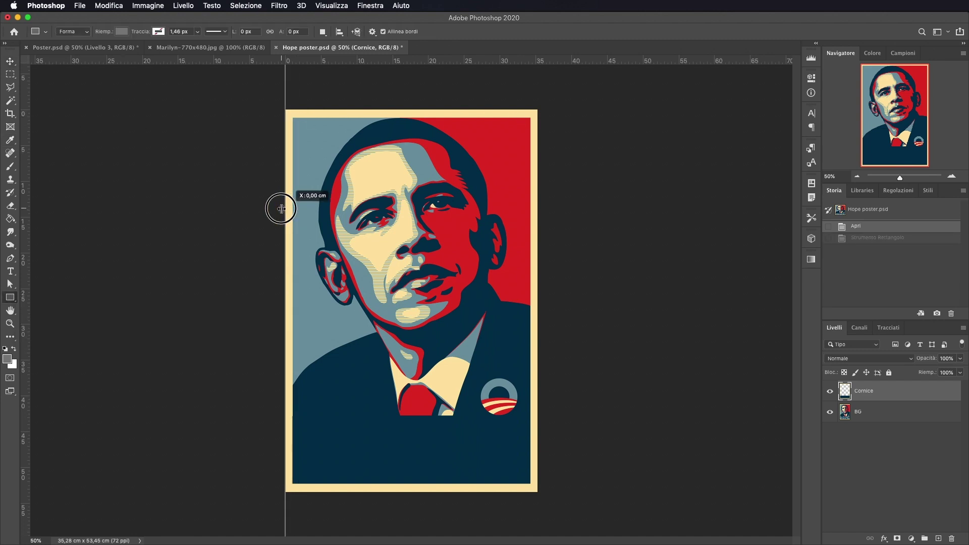
pyautogui.moveTo(374, 63); pyautogui.dragTo(377, 109)
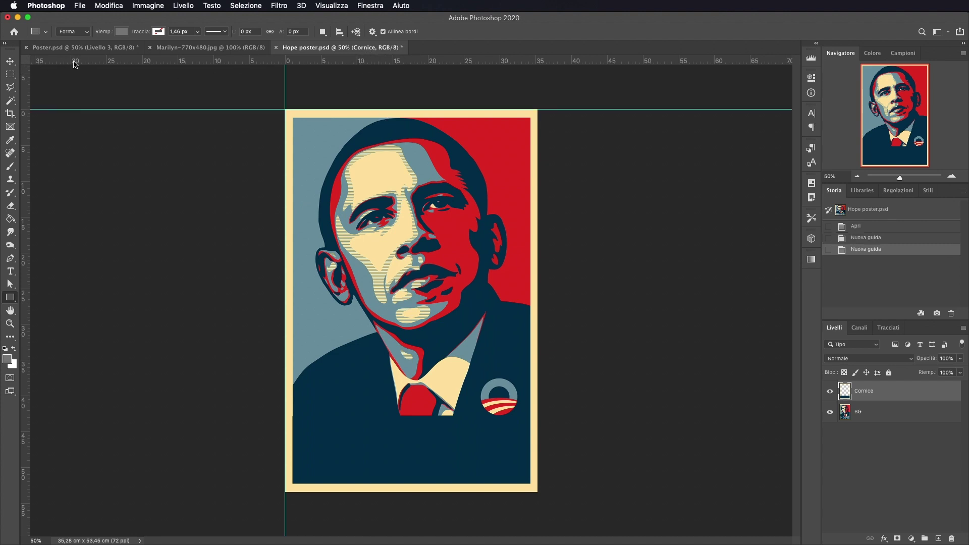
pyautogui.click(331, 6)
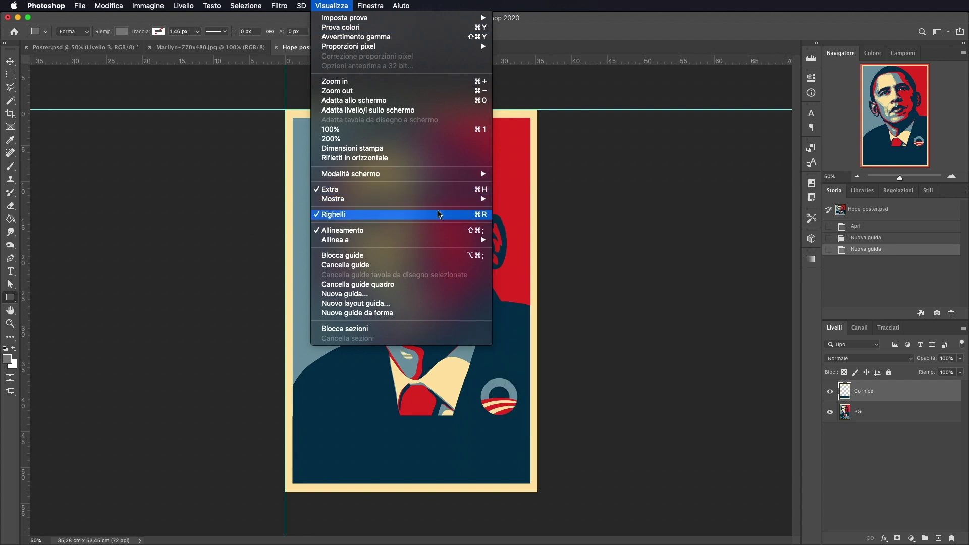
pyautogui.click(205, 222)
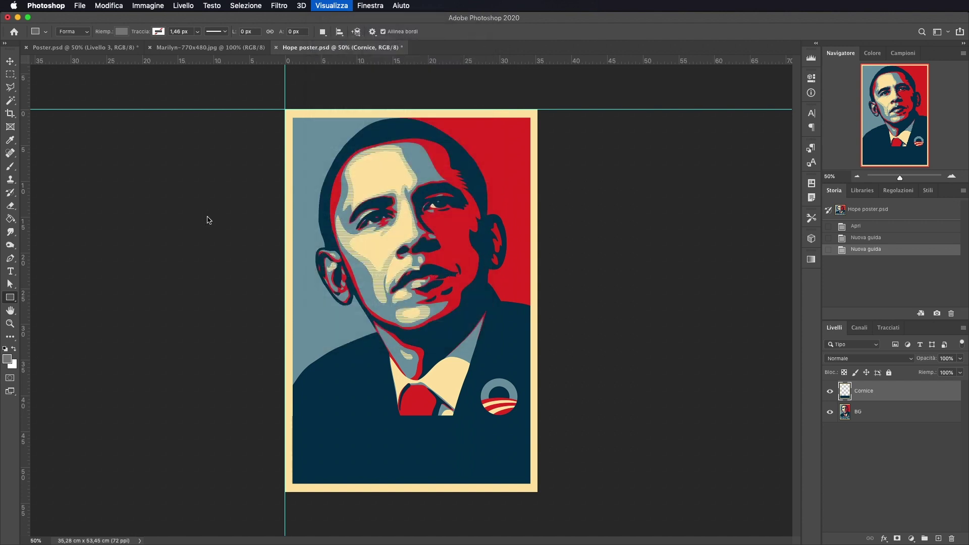
# - Add right and bottom edge guides and draw a 1000×1515 px rectangle between the guides
pyautogui.moveTo(28, 194); pyautogui.dragTo(537, 209)
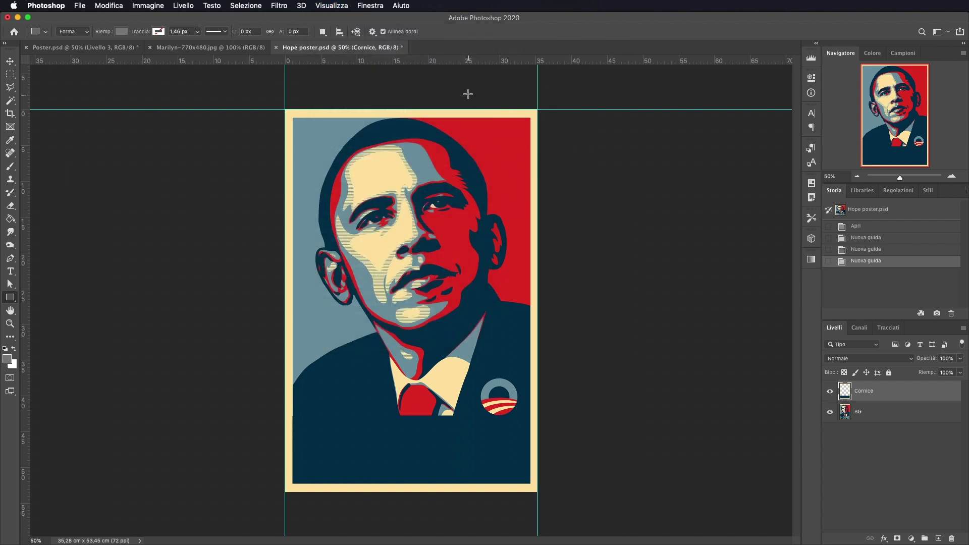
pyautogui.moveTo(452, 62); pyautogui.dragTo(488, 491)
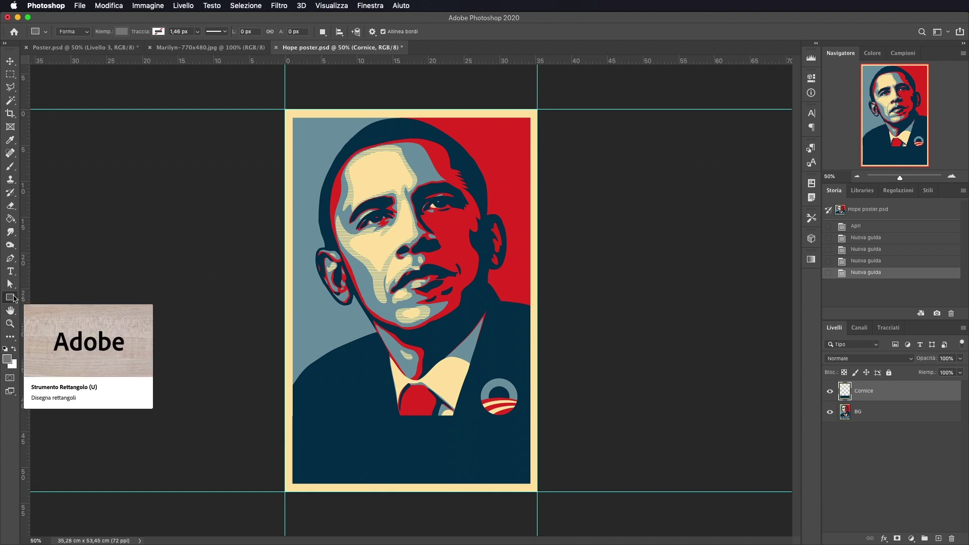
pyautogui.moveTo(286, 109); pyautogui.dragTo(537, 492)
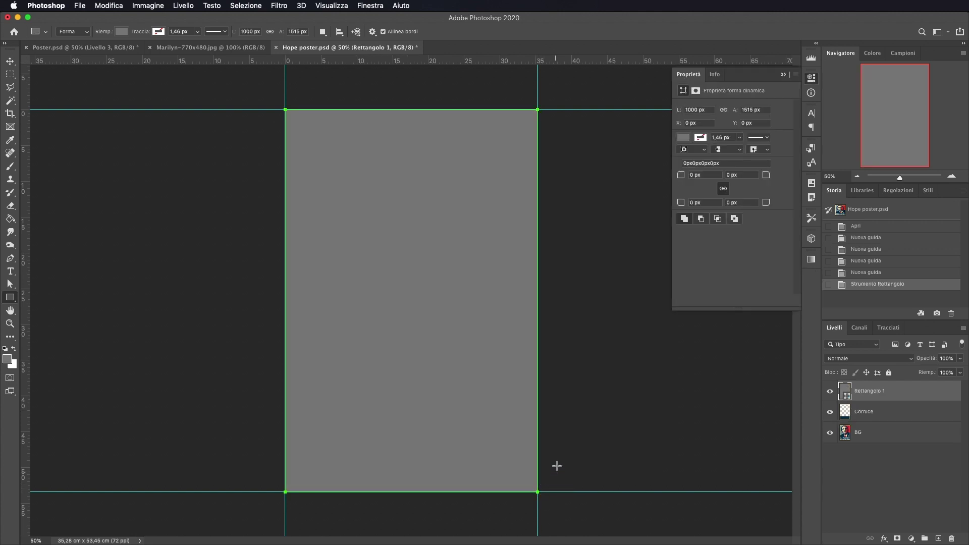
# - Remove the rectangle's fill and give it a cream stroke
pyautogui.click(684, 138)
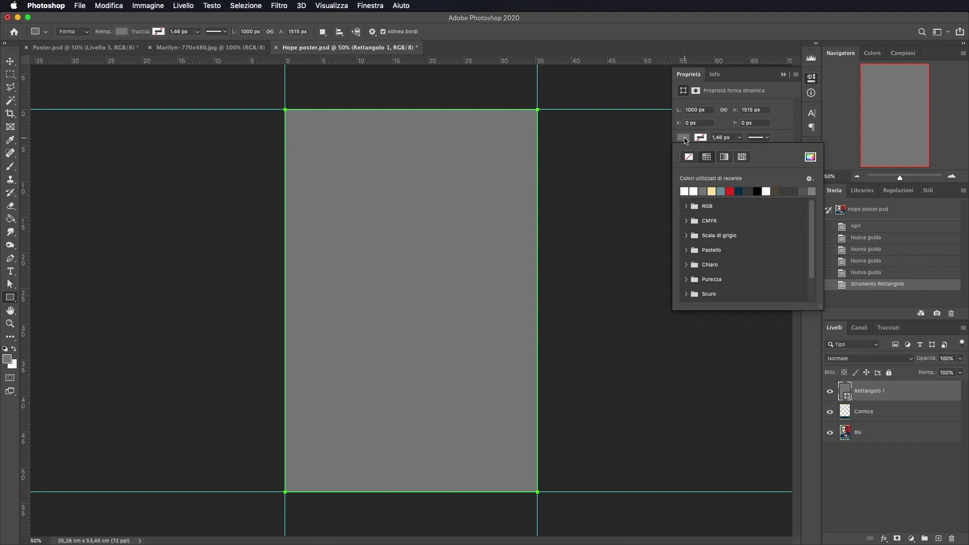
pyautogui.click(689, 158)
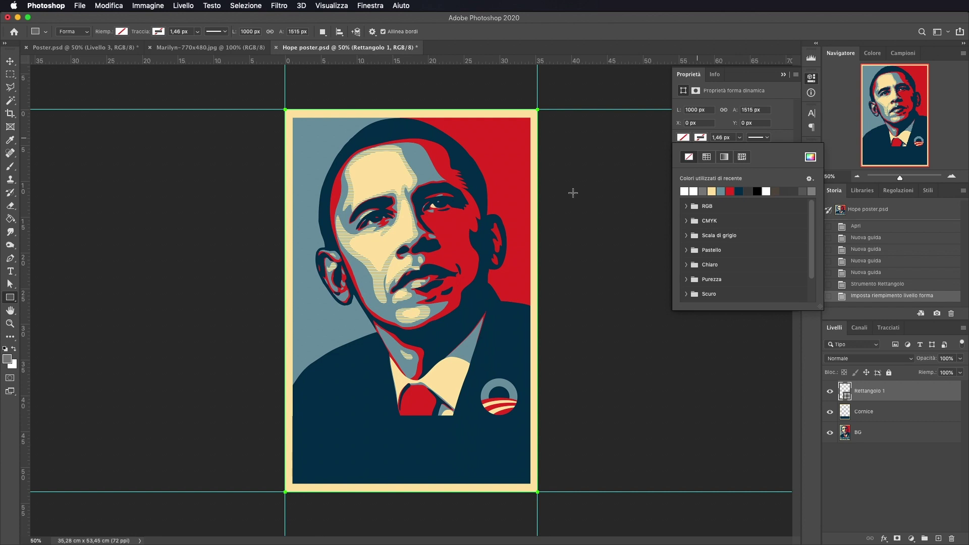
pyautogui.click(712, 191)
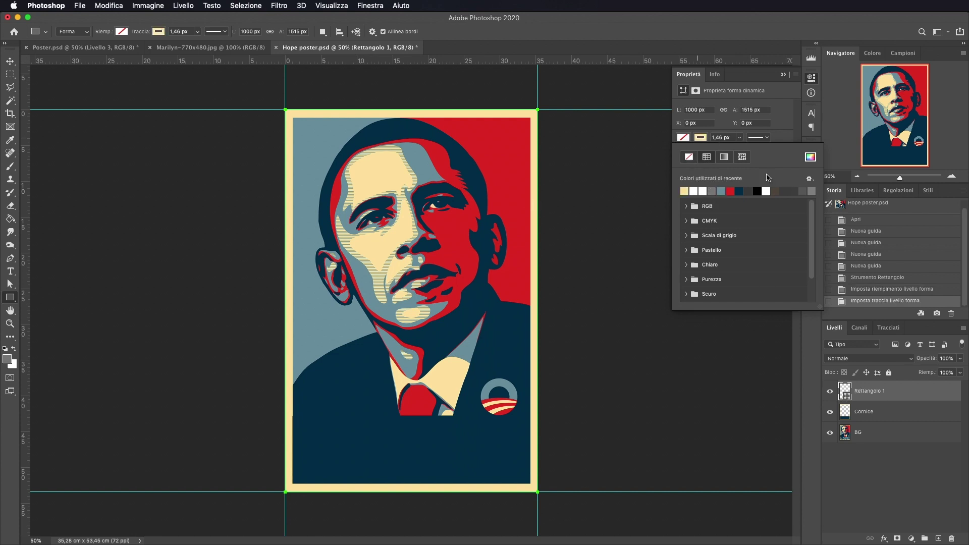
pyautogui.click(740, 138)
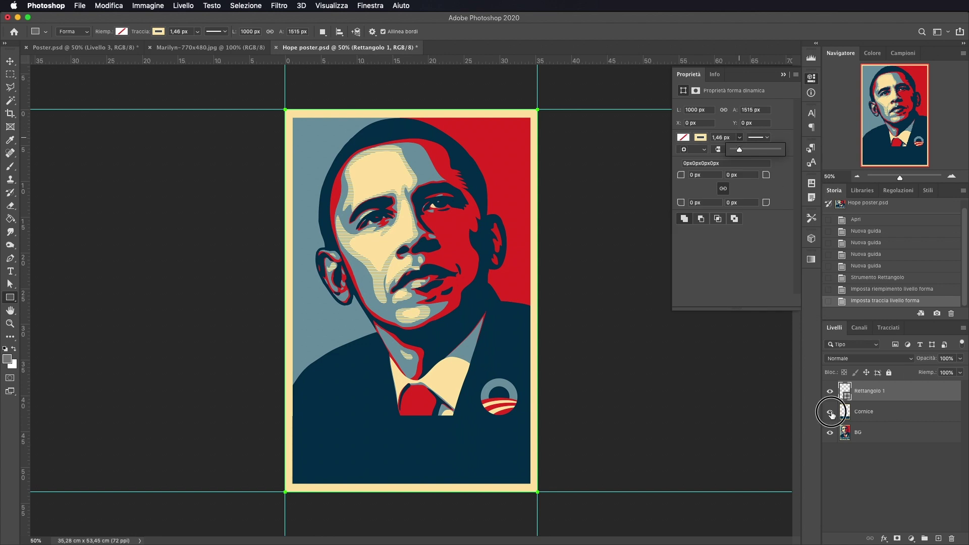
# - Thicken the cream stroke to about 30.71 px, showing Cornice instead of the portrait
pyautogui.click(829, 411)
pyautogui.click(830, 433)
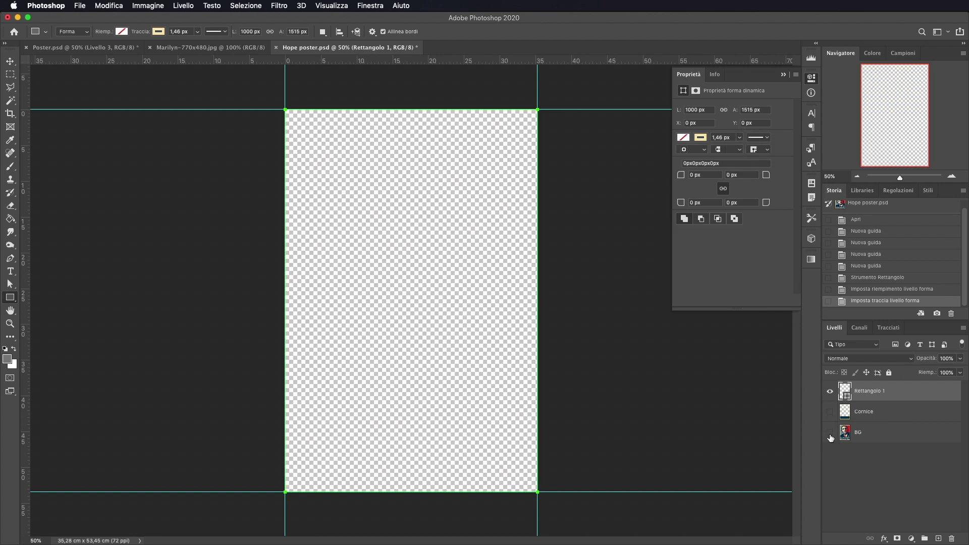
pyautogui.click(739, 137)
pyautogui.moveTo(731, 149); pyautogui.dragTo(763, 152)
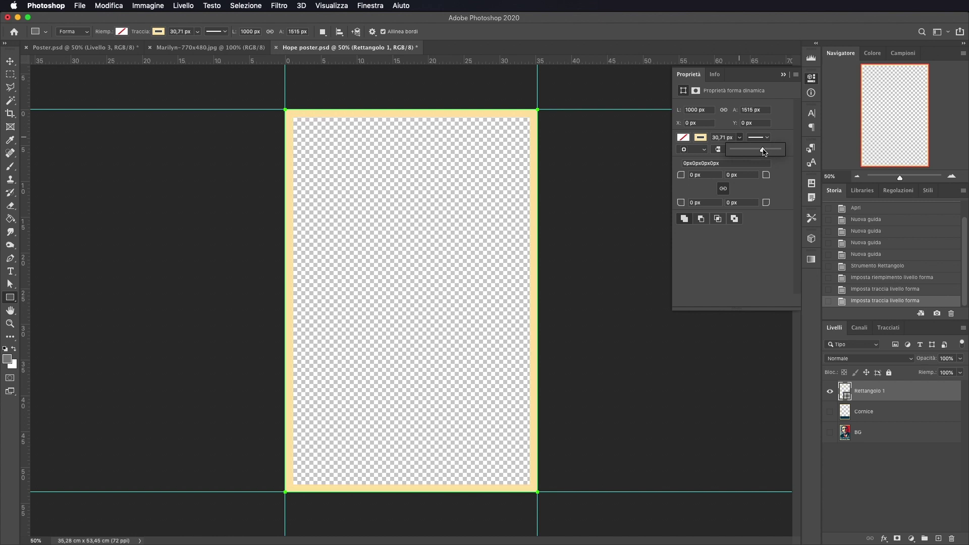
pyautogui.click(830, 412)
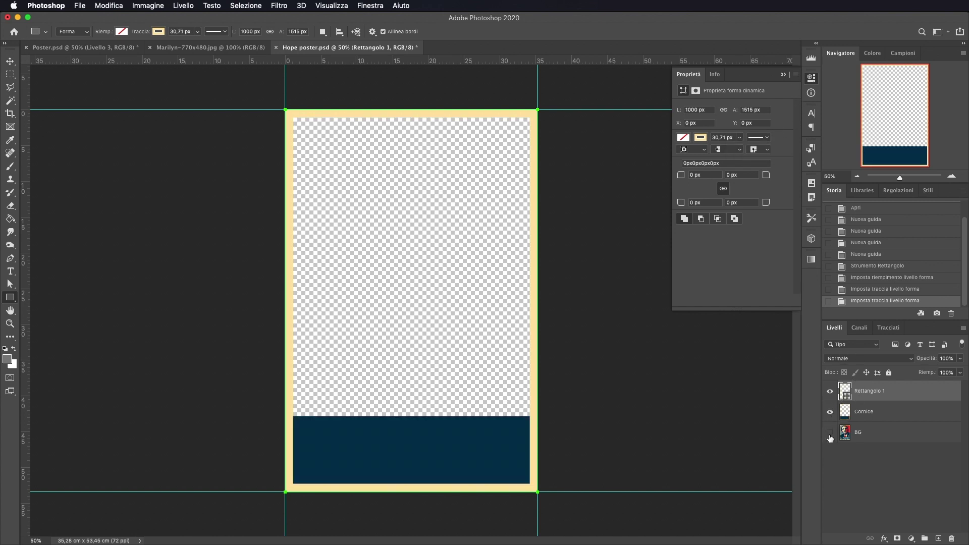
pyautogui.click(783, 74)
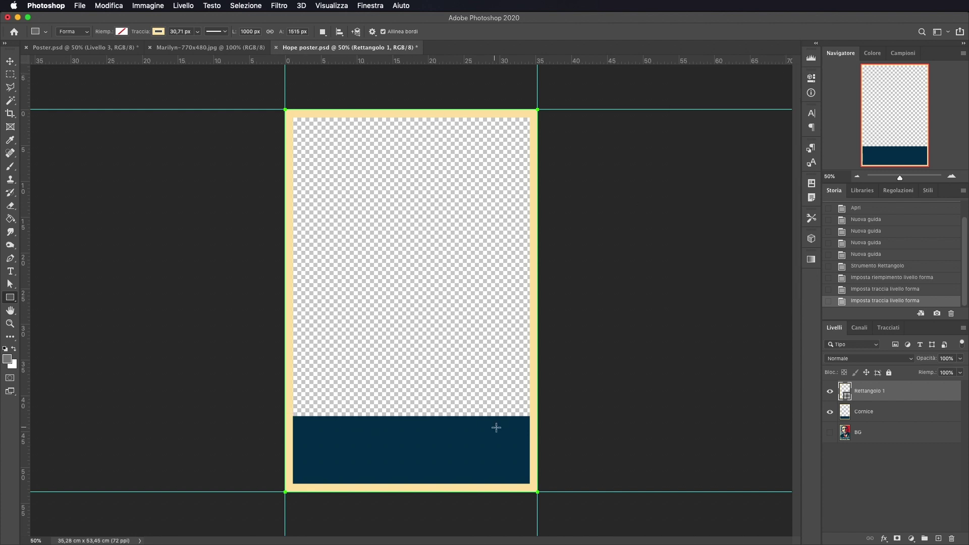
# - Add a guide at the navy band's top and draw a rectangle over the band on Cornice
pyautogui.moveTo(389, 60); pyautogui.dragTo(435, 417)
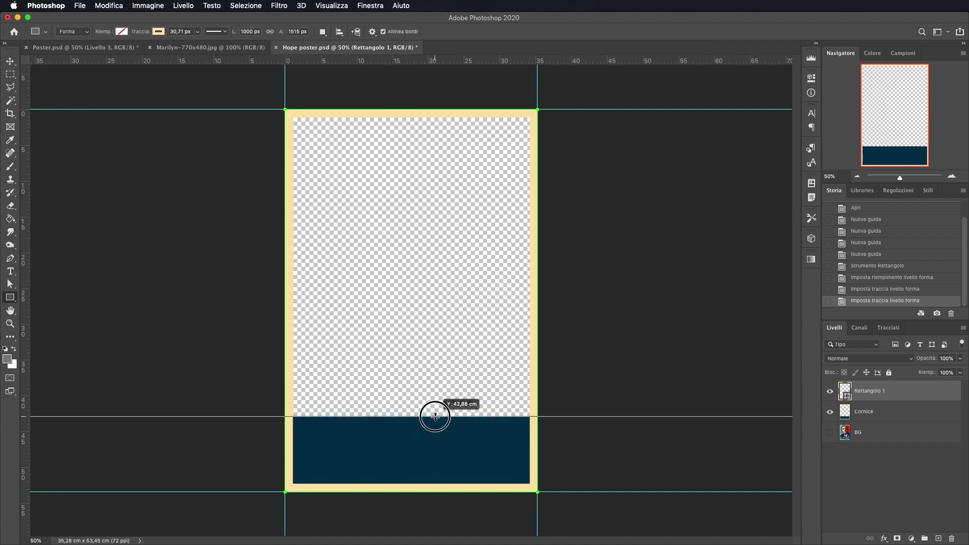
pyautogui.moveTo(436, 417); pyautogui.dragTo(435, 416)
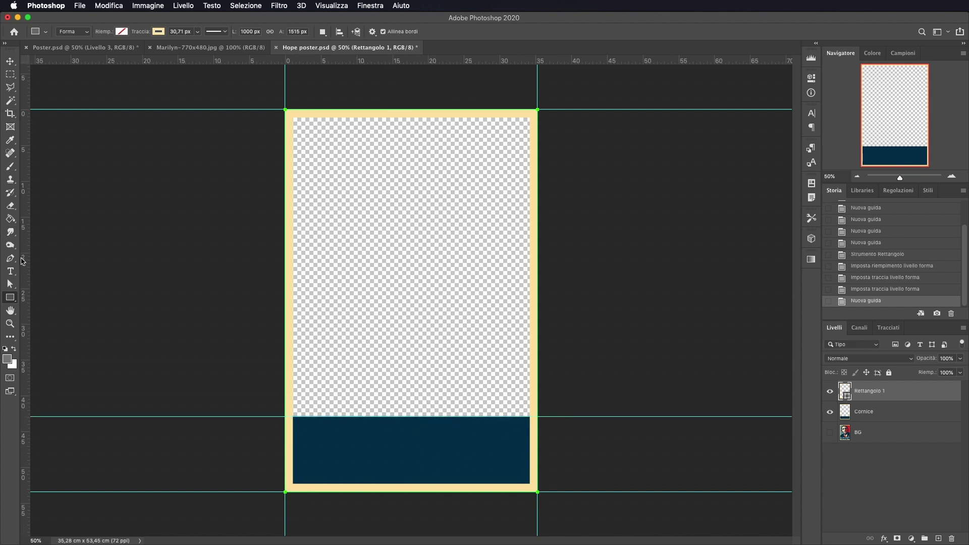
pyautogui.click(889, 411)
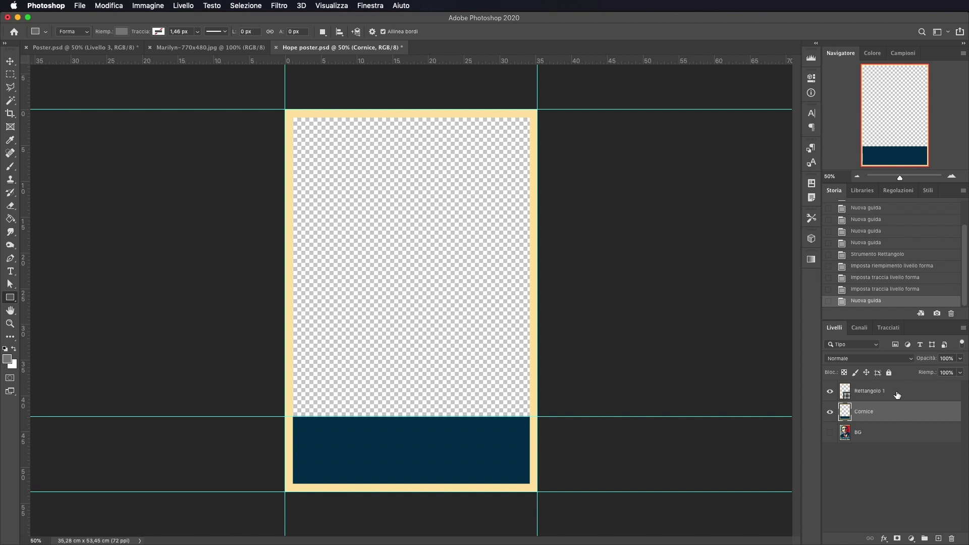
pyautogui.moveTo(258, 416)
pyautogui.mouseDown()
pyautogui.moveTo(416, 460)
pyautogui.moveTo(596, 491)
pyautogui.mouseUp()
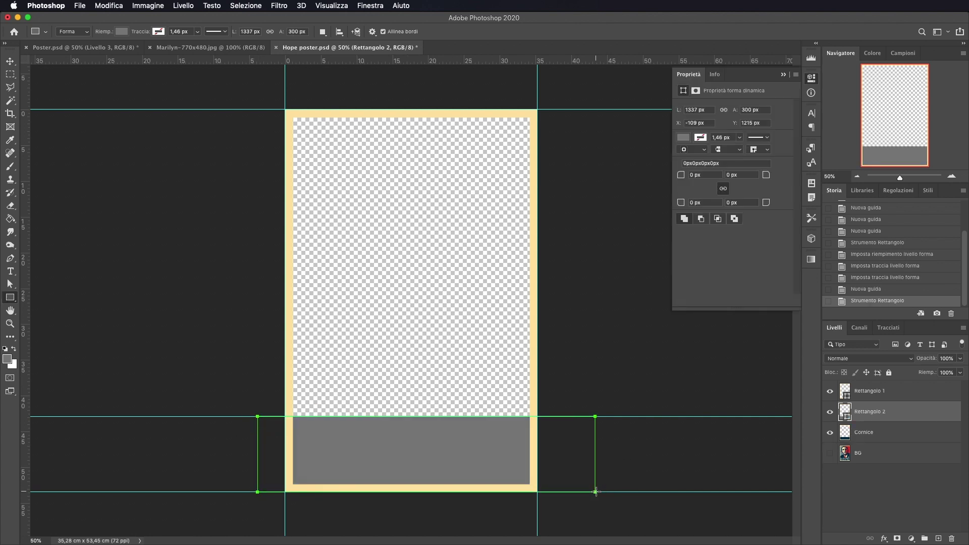
# - Fill the new rectangle with navy, then revert to the Hope poster.psd History snapshot
pyautogui.click(683, 138)
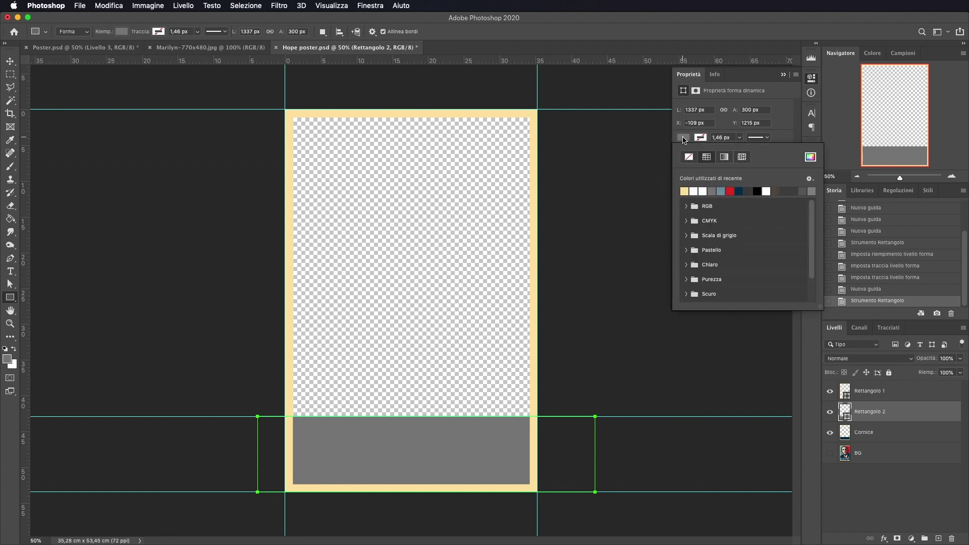
pyautogui.click(740, 191)
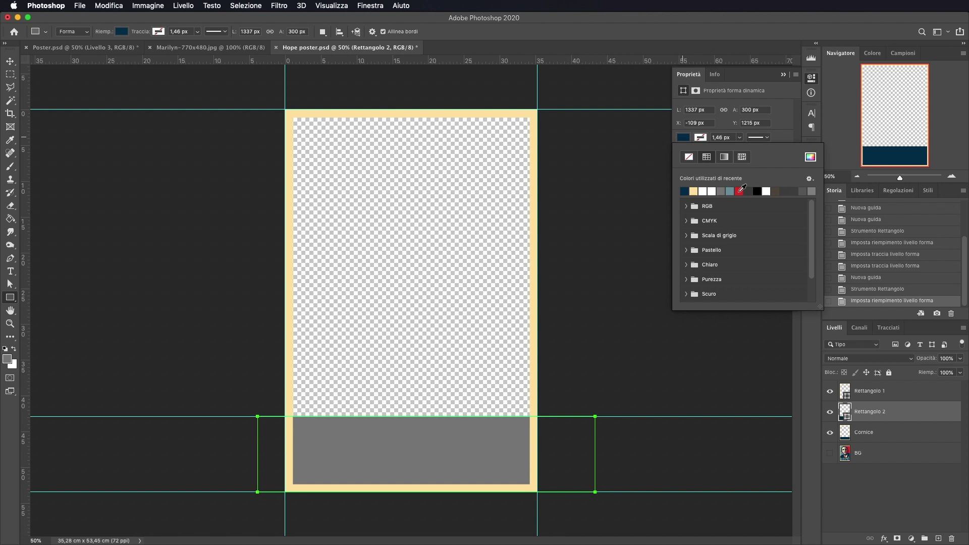
pyautogui.click(784, 75)
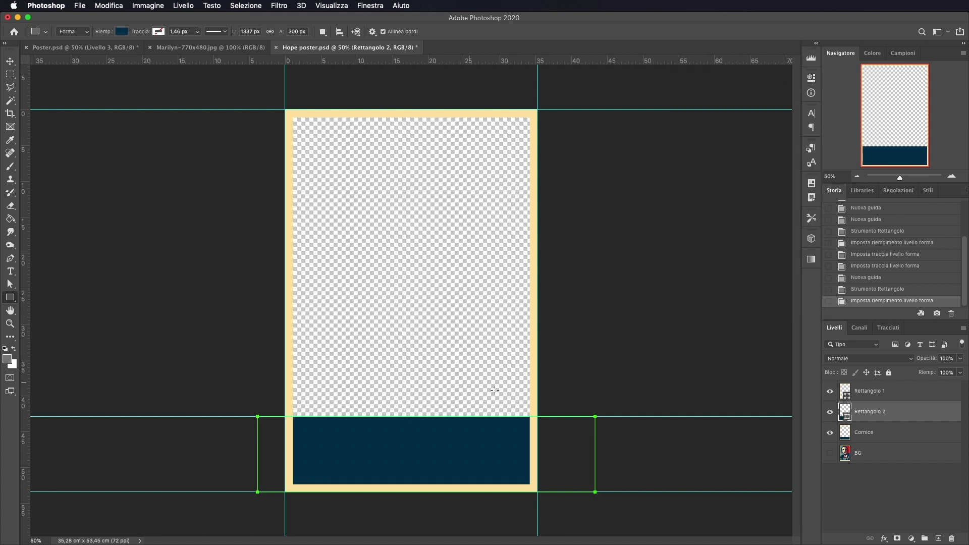
pyautogui.scroll(5, 903, 238)
pyautogui.click(875, 208)
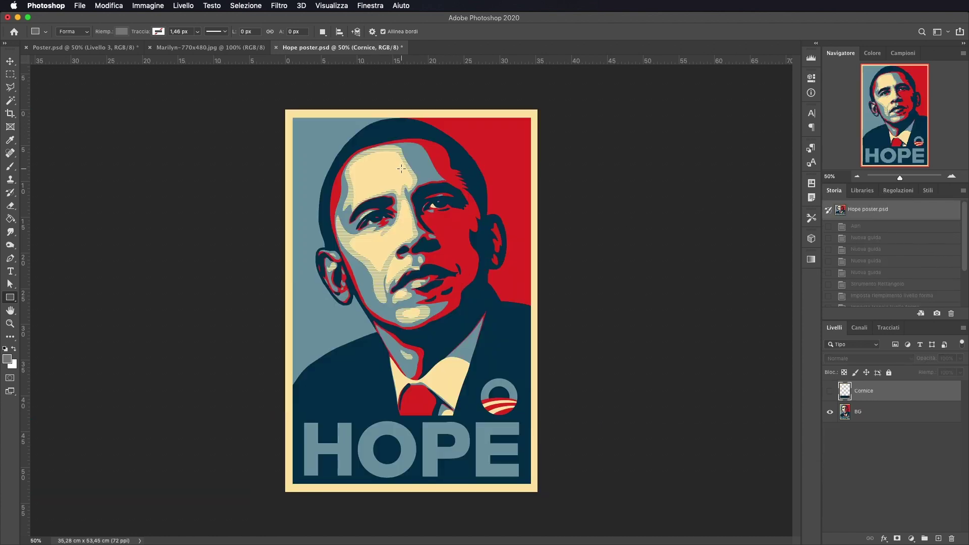
# - Hide the Cornice layer and bring the Marilyn-770x480.jpg document forward
pyautogui.click(827, 391)
pyautogui.click(172, 48)
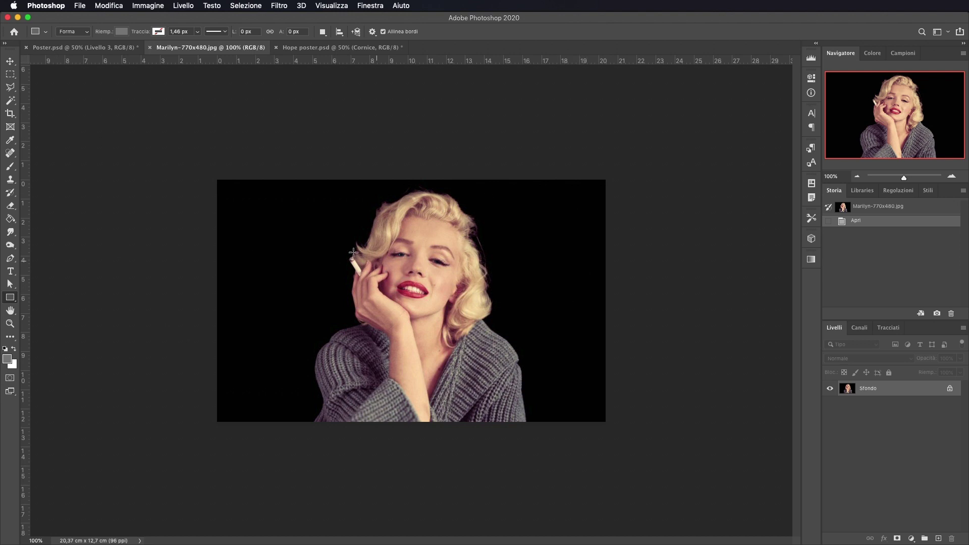
# - Quick-select Marilyn's hair and figure against the black background
pyautogui.click(11, 101)
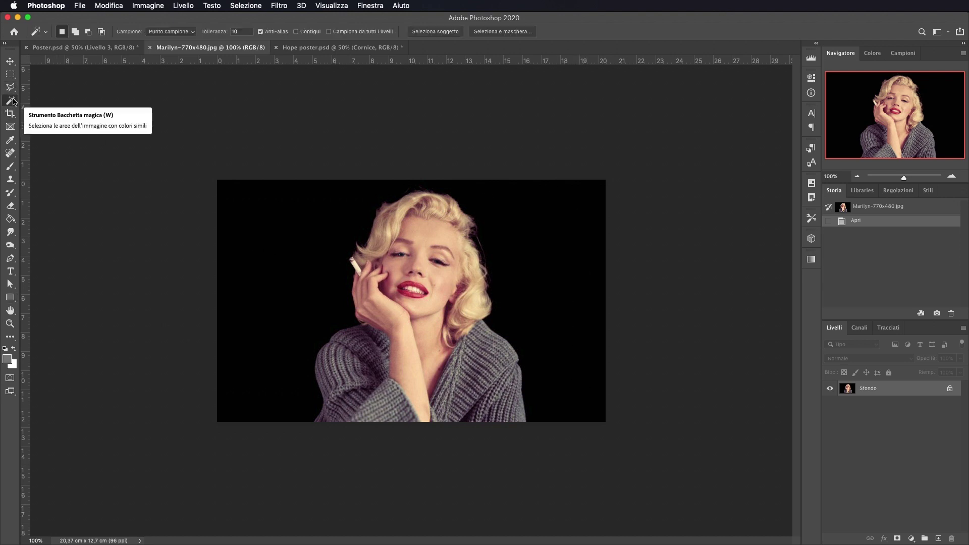
pyautogui.rightClick(15, 101)
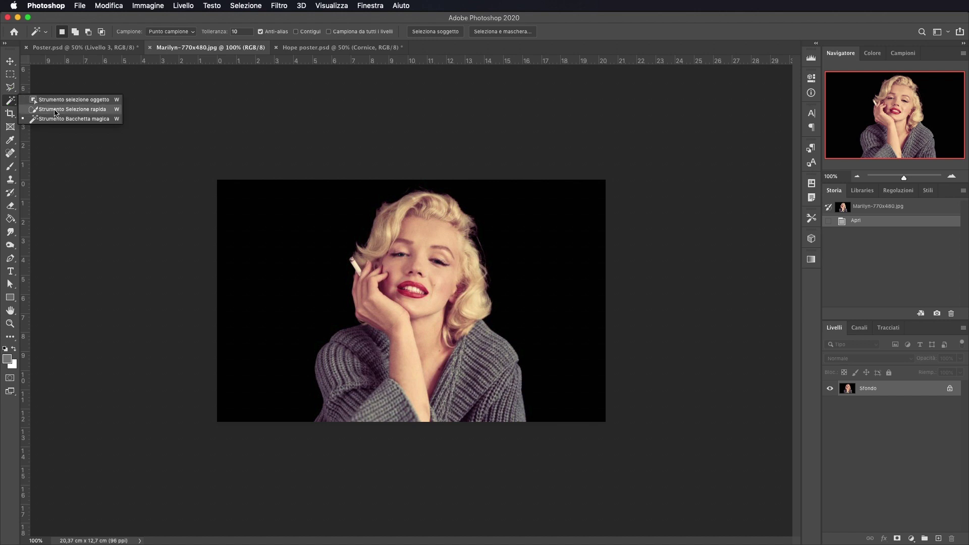
pyautogui.click(56, 109)
pyautogui.moveTo(422, 216)
pyautogui.mouseDown()
pyautogui.moveTo(394, 230)
pyautogui.moveTo(471, 238)
pyautogui.moveTo(433, 318)
pyautogui.moveTo(383, 367)
pyautogui.moveTo(392, 380)
pyautogui.moveTo(480, 384)
pyautogui.moveTo(492, 358)
pyautogui.moveTo(428, 380)
pyautogui.mouseUp()
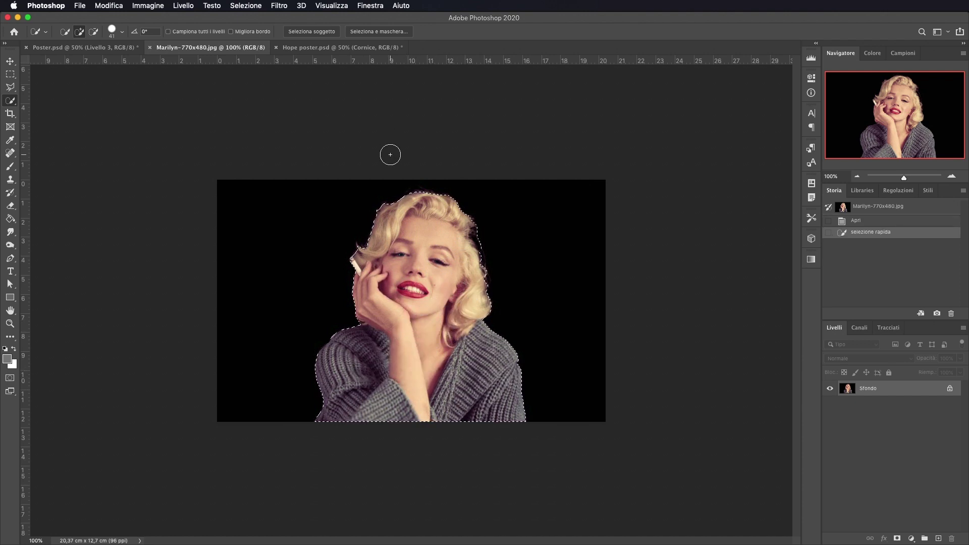
# - Refine the selection edges over the hair and cigarette in Select and Mask
pyautogui.click(256, 6)
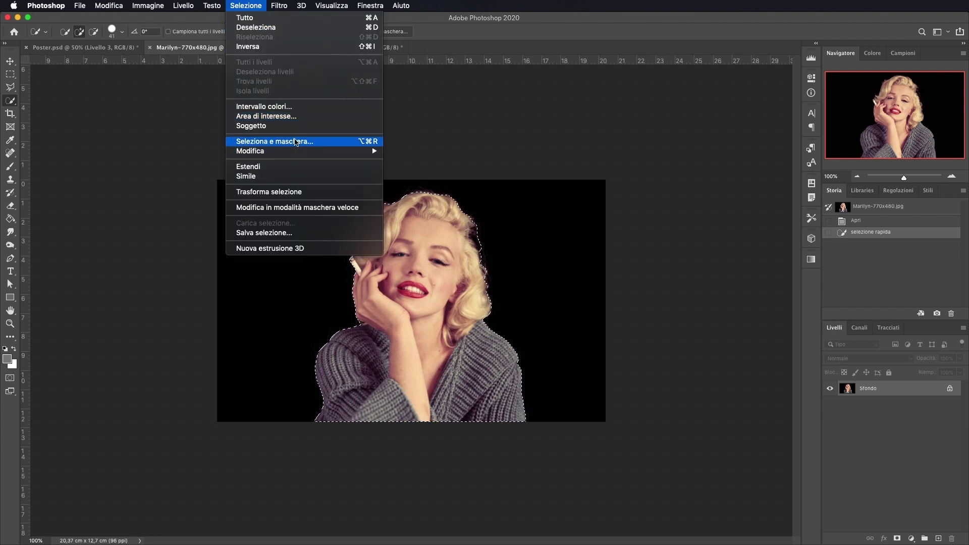
pyautogui.keyDown('shift'); pyautogui.click(296, 141); pyautogui.keyUp('shift')
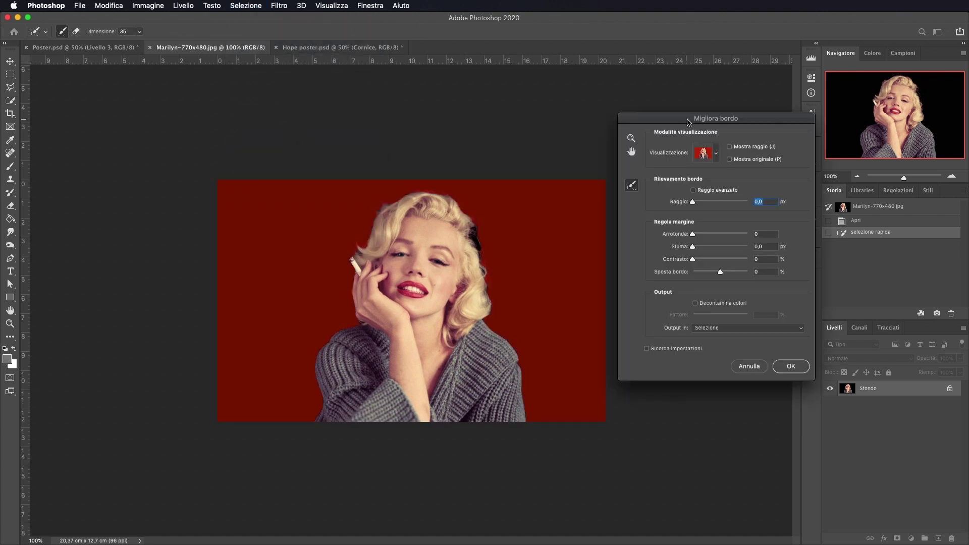
pyautogui.moveTo(461, 206); pyautogui.dragTo(485, 255)
pyautogui.moveTo(481, 256)
pyautogui.mouseDown()
pyautogui.moveTo(446, 197)
pyautogui.moveTo(375, 223)
pyautogui.moveTo(353, 247)
pyautogui.mouseUp()
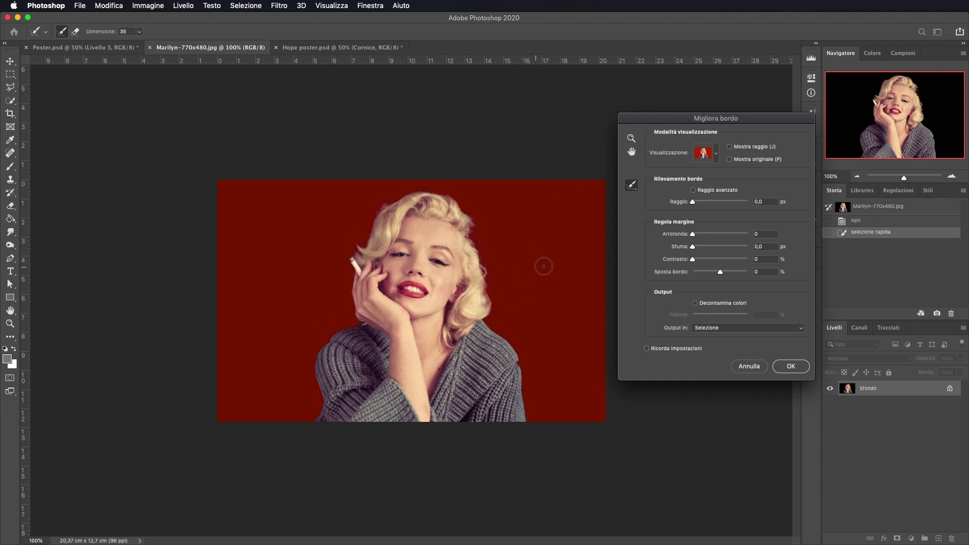
pyautogui.moveTo(485, 313); pyautogui.dragTo(496, 319)
pyautogui.moveTo(351, 272); pyautogui.dragTo(350, 243)
pyautogui.click(790, 367)
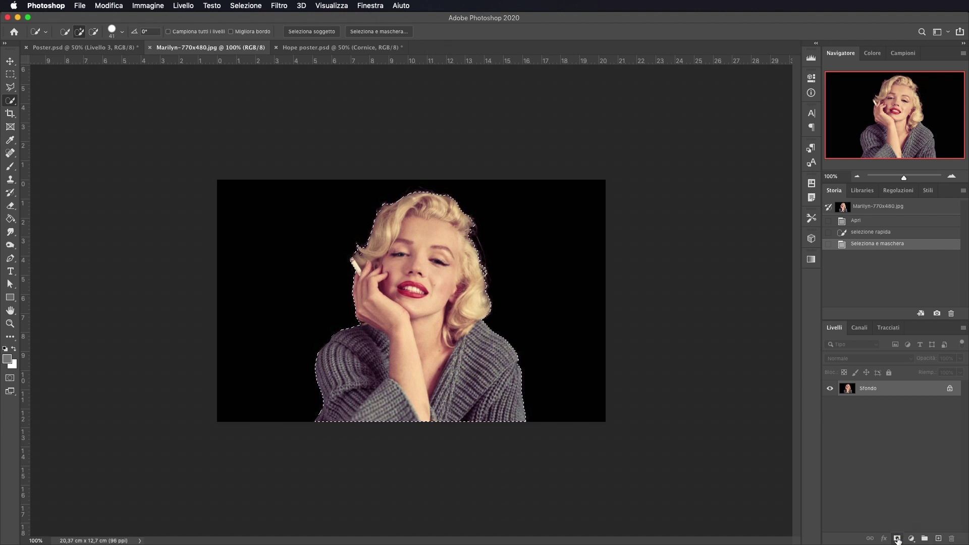
# - Mask out the black background, convert to a smart object, and drag it into the HOPE poster
pyautogui.click(897, 539)
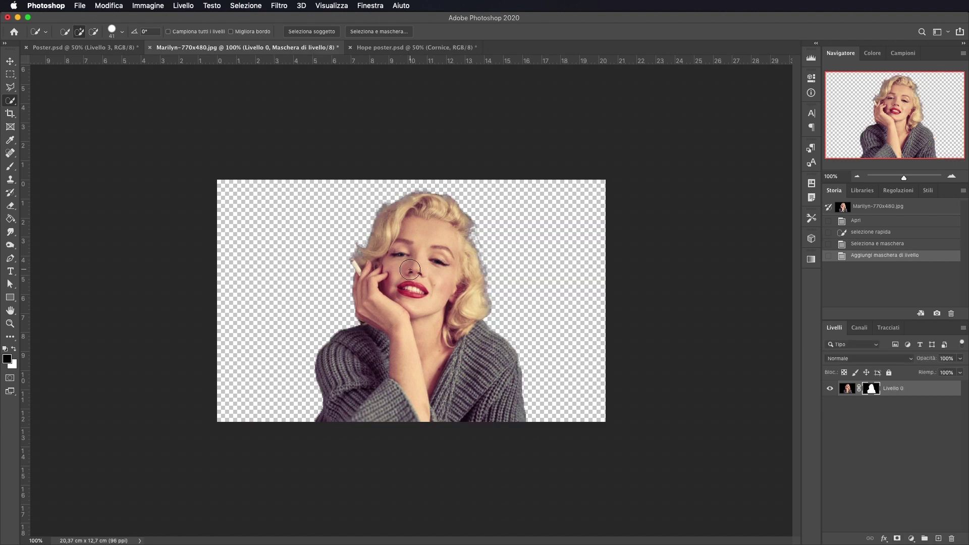
pyautogui.rightClick(925, 394)
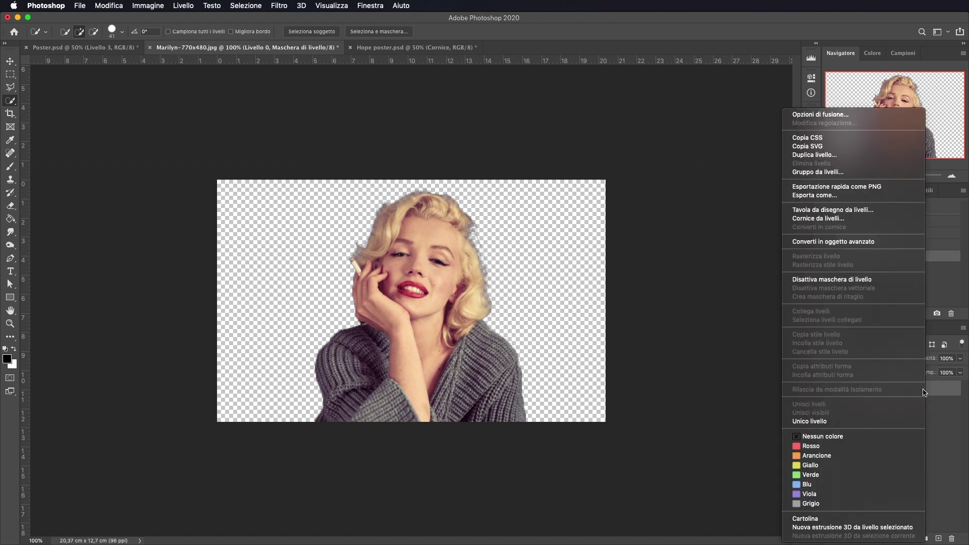
pyautogui.click(838, 242)
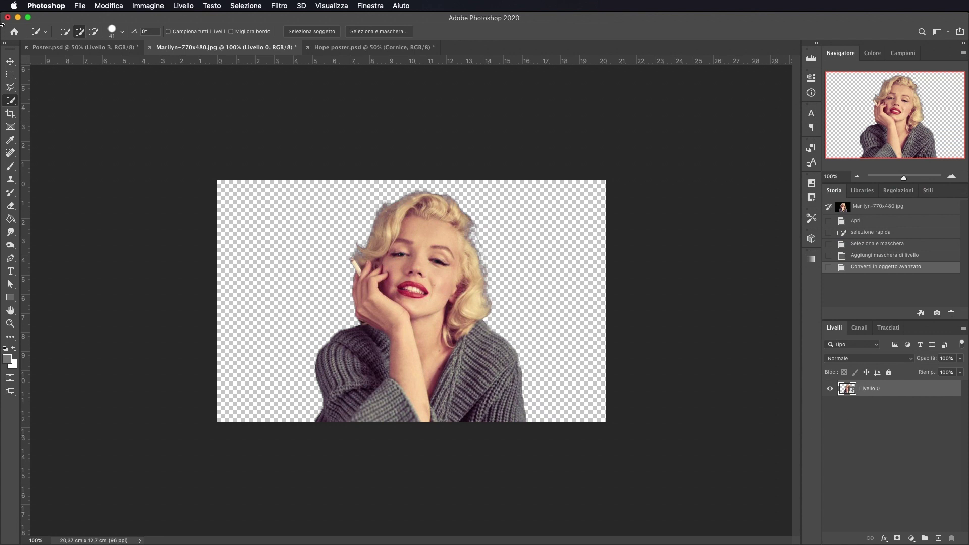
pyautogui.click(10, 61)
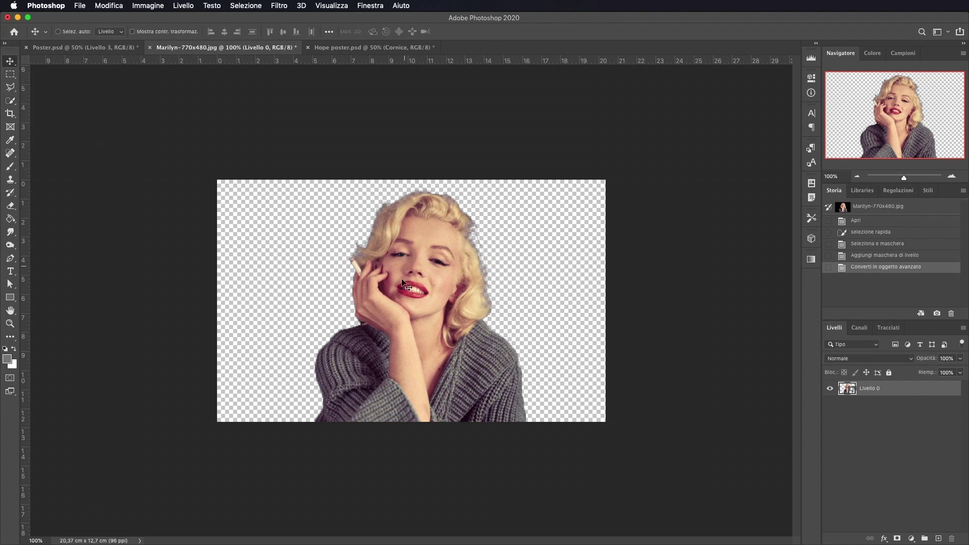
pyautogui.moveTo(414, 221)
pyautogui.mouseDown()
pyautogui.moveTo(394, 132)
pyautogui.moveTo(404, 240)
pyautogui.mouseUp()
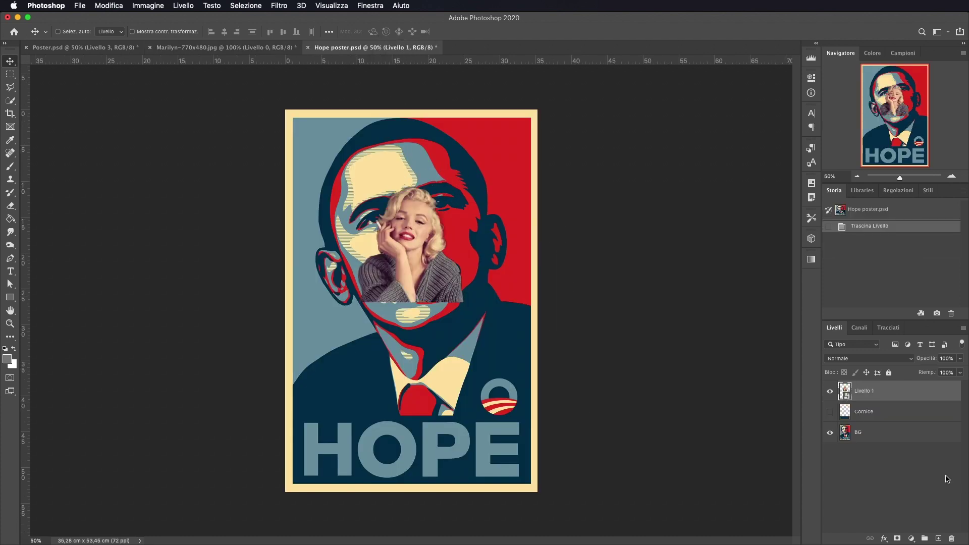
# - Put Marilyn below Cornice and scale her about 268% to fill the area above HOPE
pyautogui.moveTo(878, 394); pyautogui.dragTo(874, 421)
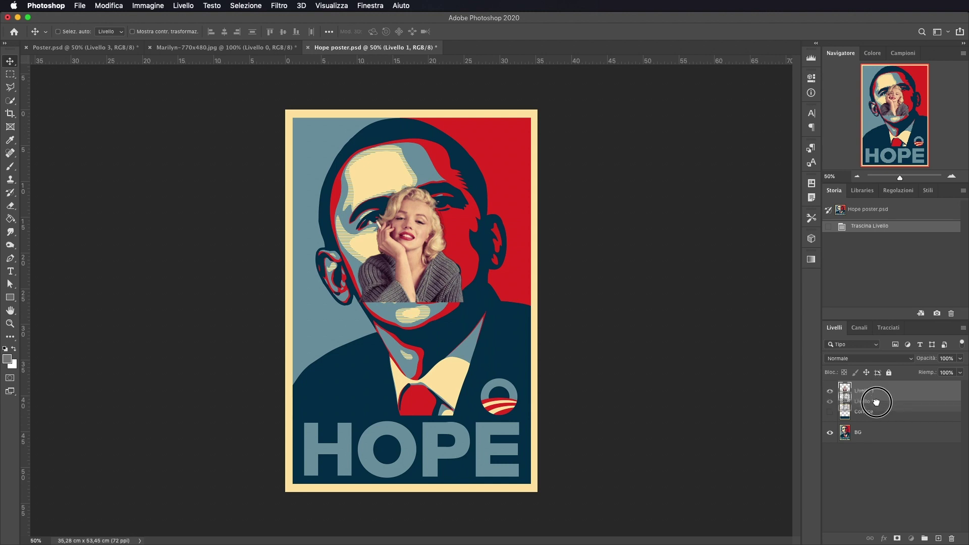
pyautogui.click(830, 392)
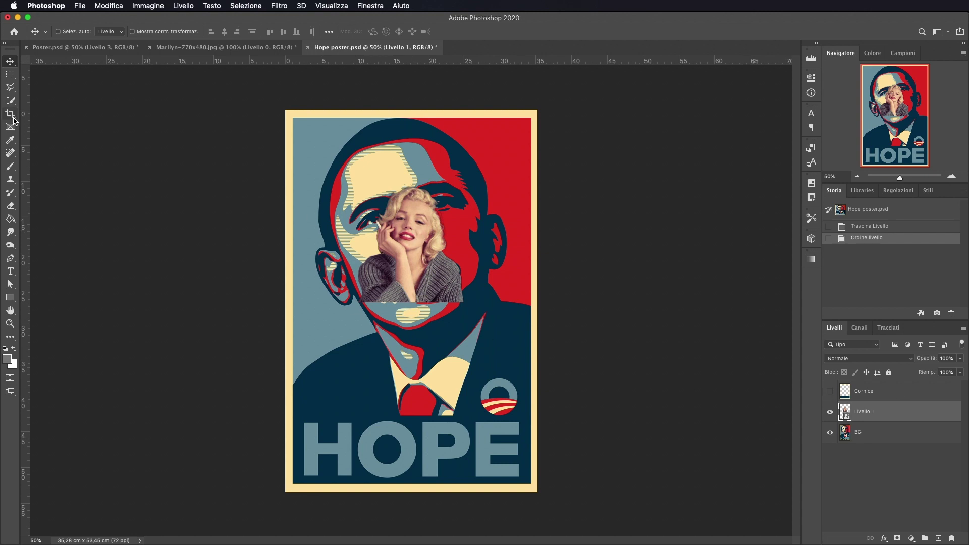
pyautogui.hotkey('ctrl', 't')
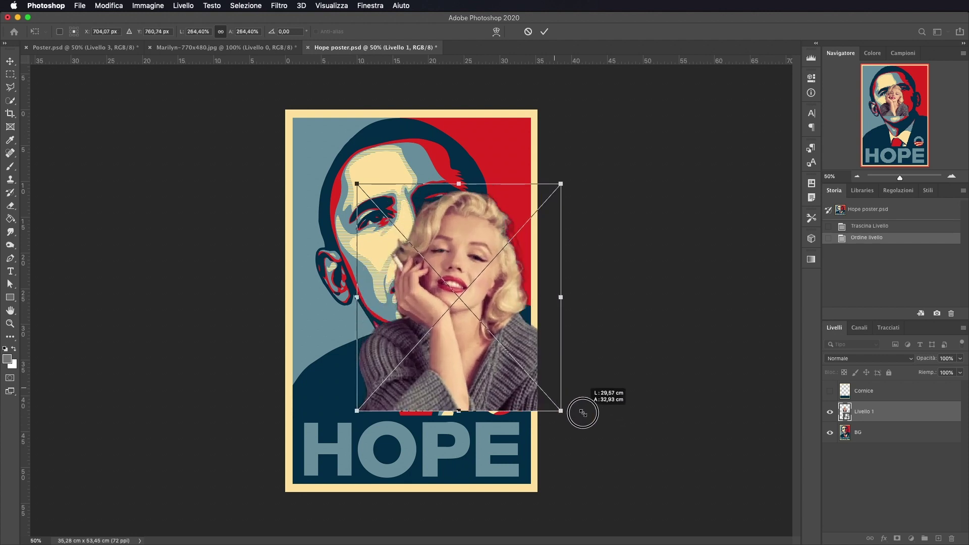
pyautogui.moveTo(460, 301); pyautogui.dragTo(570, 421)
pyautogui.moveTo(357, 184); pyautogui.dragTo(285, 103)
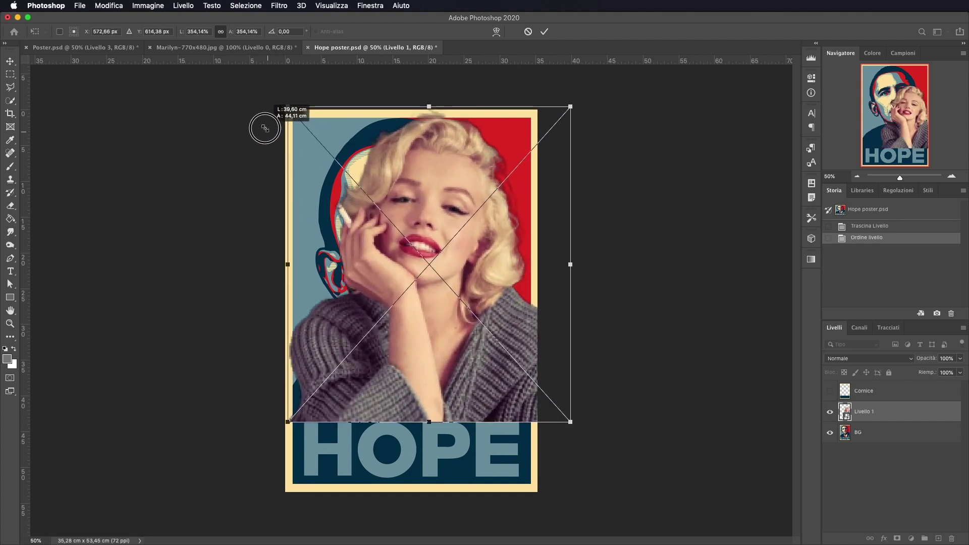
pyautogui.moveTo(440, 178); pyautogui.dragTo(435, 175)
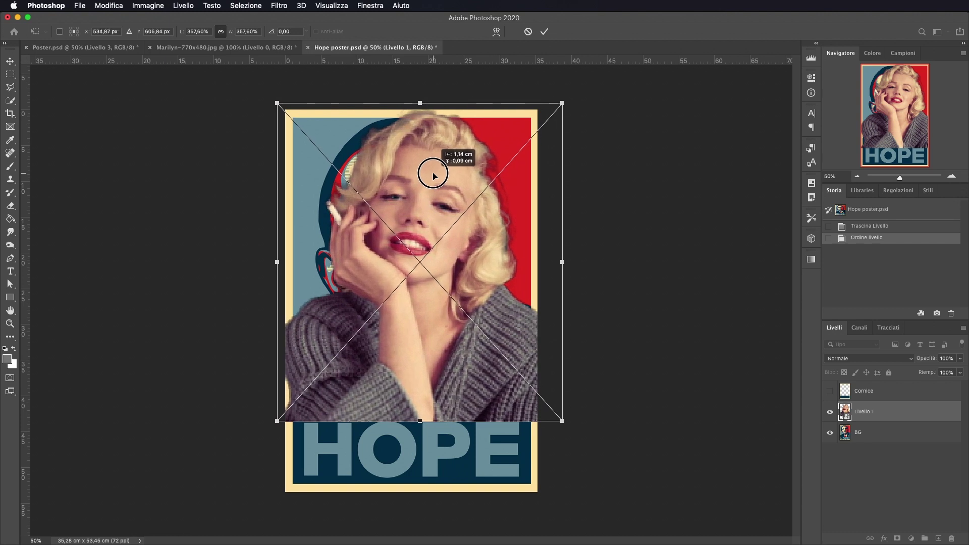
pyautogui.moveTo(435, 175); pyautogui.dragTo(433, 174)
pyautogui.press('Return')
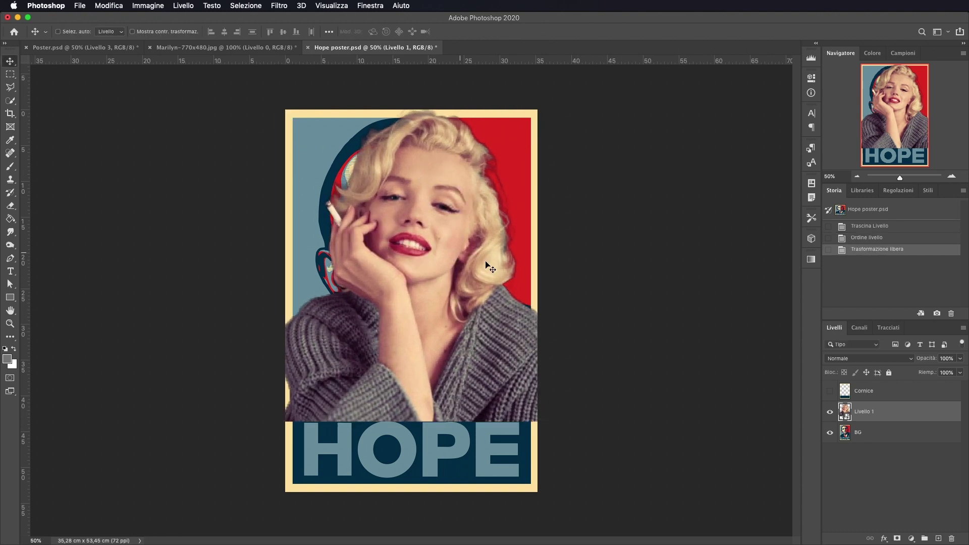
# - Add Livello 2 beneath the photo layer and rename Livello 1 to Marilyn
pyautogui.click(938, 539)
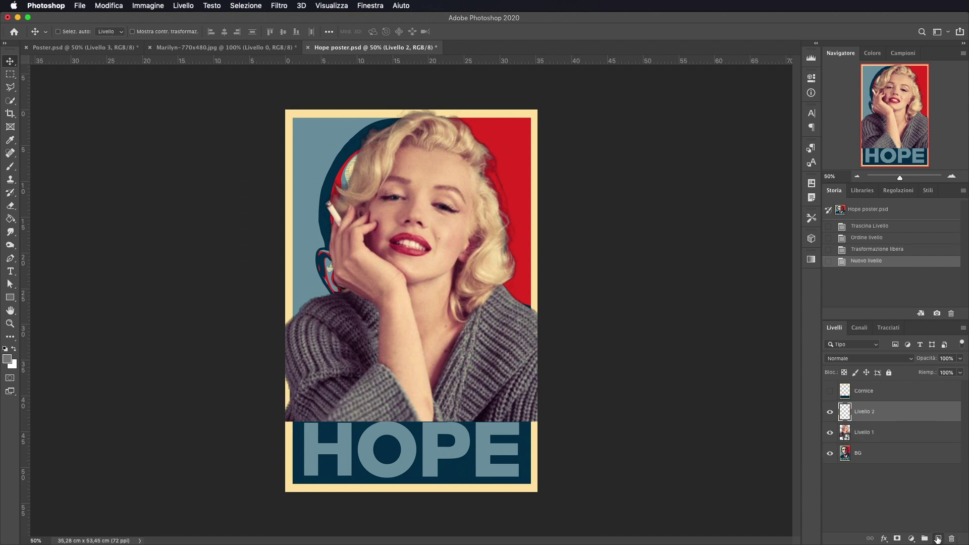
pyautogui.moveTo(893, 413); pyautogui.dragTo(888, 440)
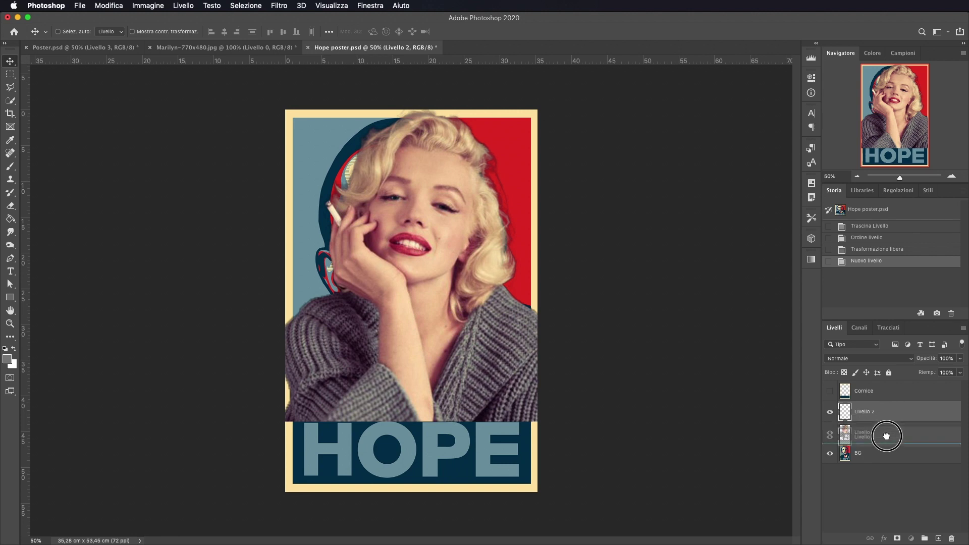
pyautogui.doubleClick(863, 413)
pyautogui.write('Marilyn')
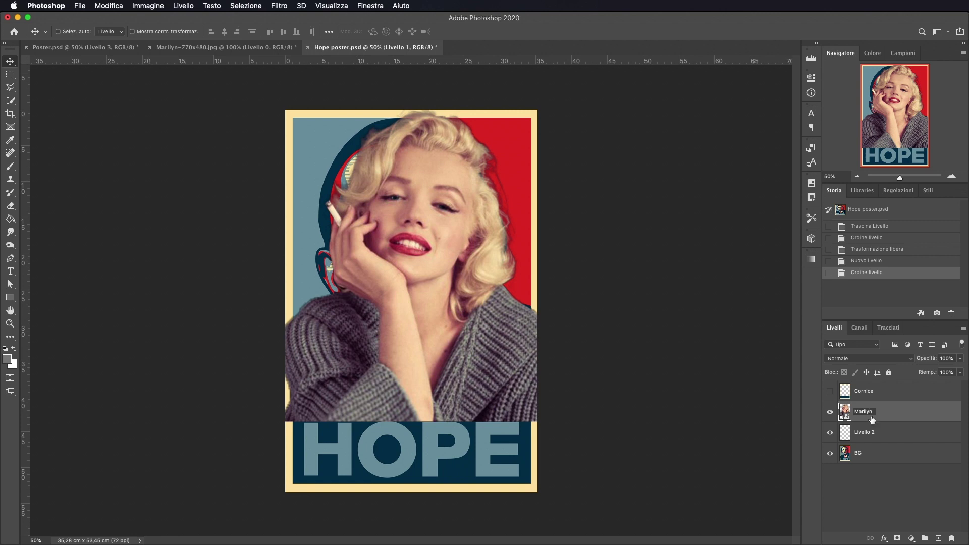
pyautogui.press('Return')
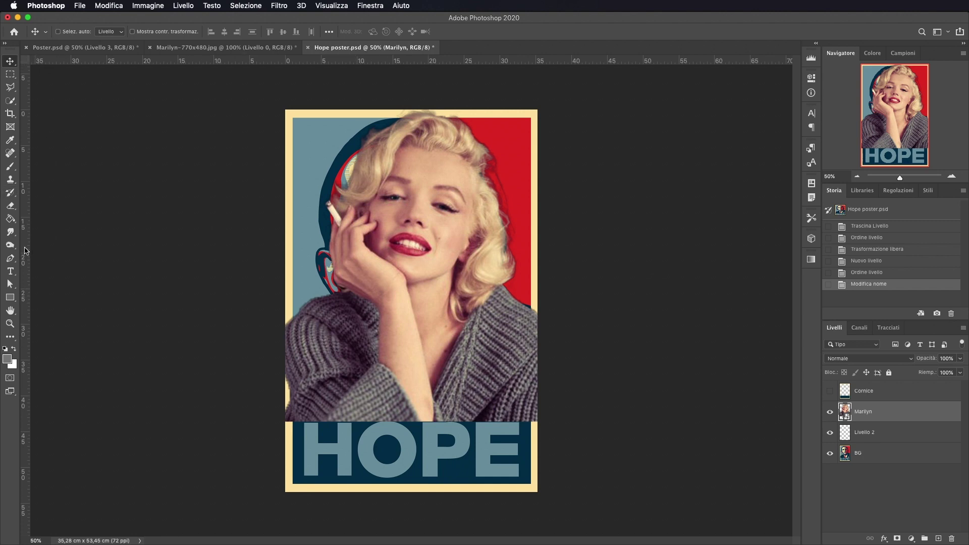
# - Place a vertical guide at 17,64 cm through Marilyn's face and select Livello 2
pyautogui.click(331, 6)
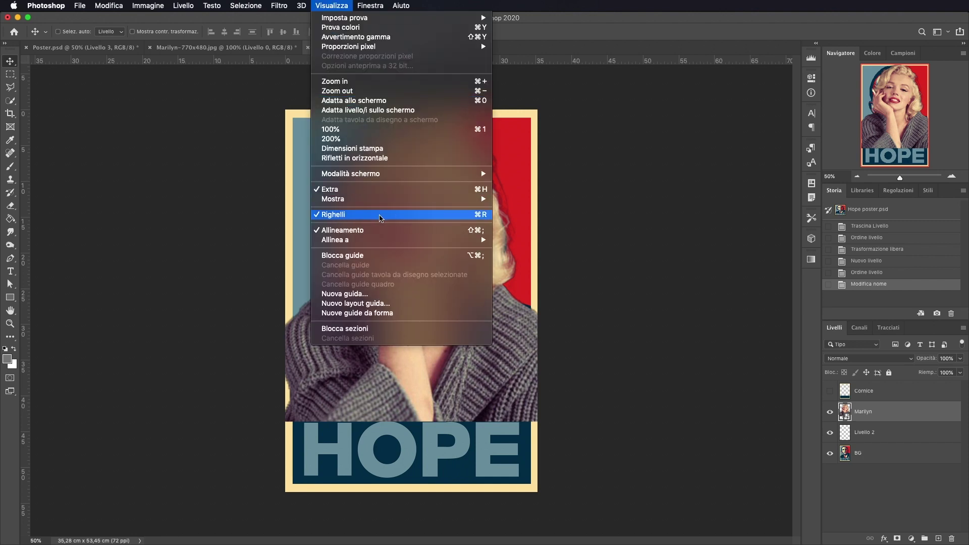
pyautogui.click(180, 205)
pyautogui.moveTo(24, 182); pyautogui.dragTo(414, 198)
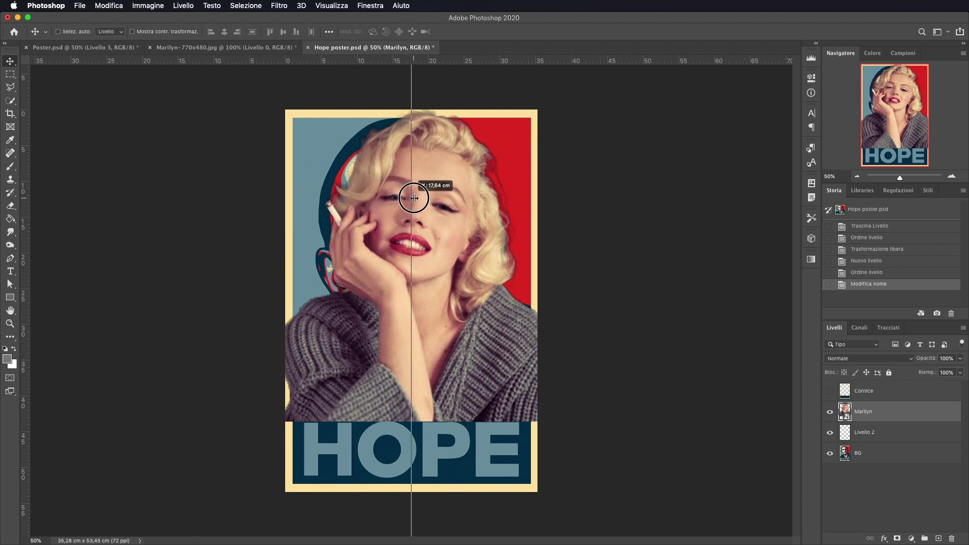
pyautogui.moveTo(414, 198); pyautogui.dragTo(411, 197)
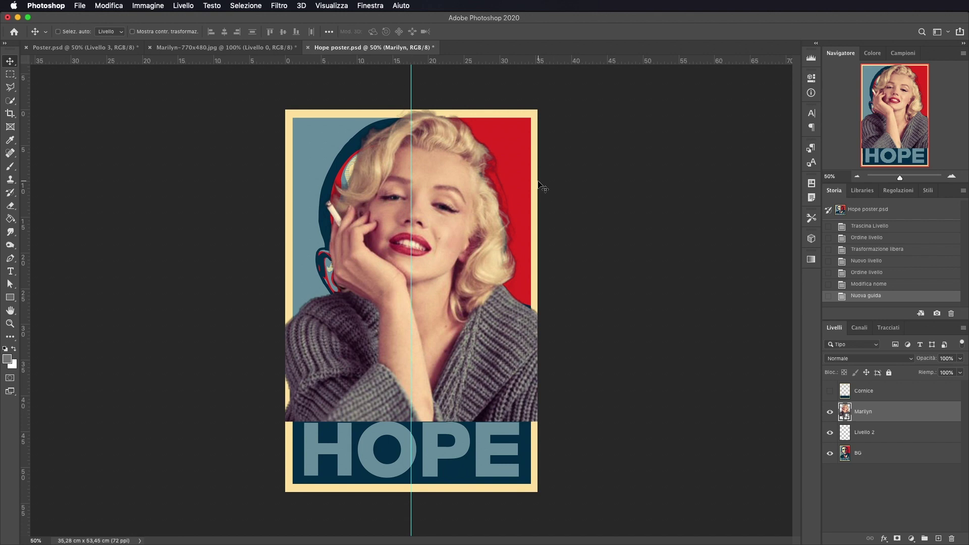
pyautogui.click(883, 432)
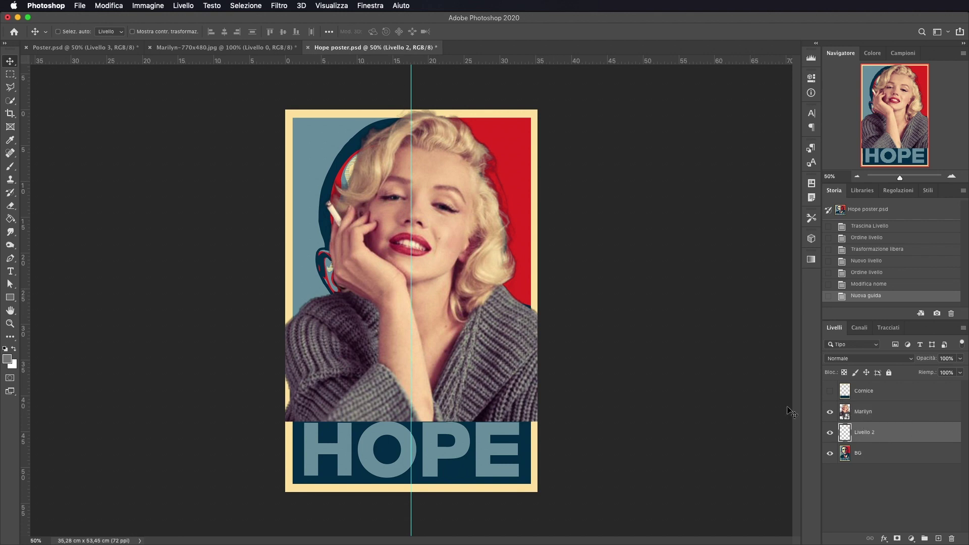
# - Set the foreground colour to mid grey 808080 at 50% brightness
pyautogui.click(5, 349)
pyautogui.click(7, 359)
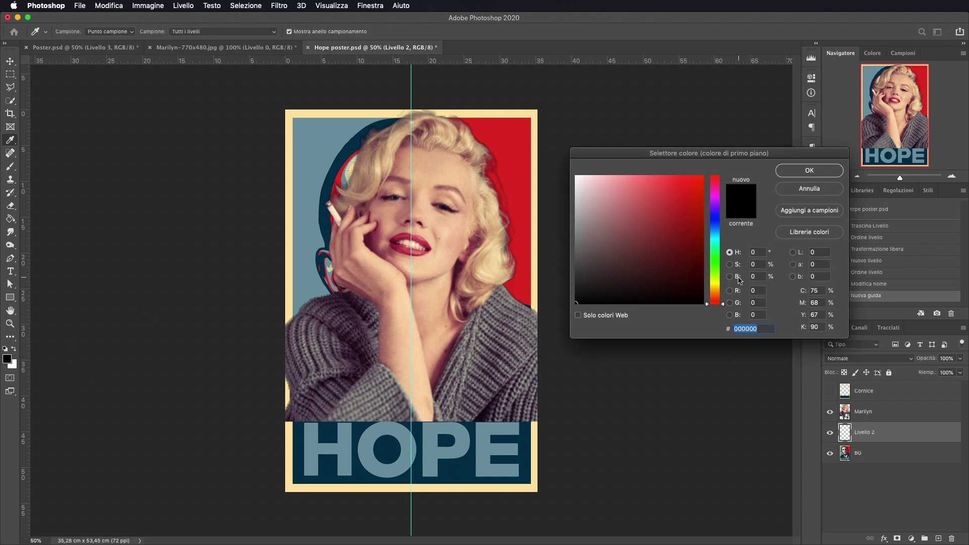
pyautogui.doubleClick(756, 276)
pyautogui.write('50')
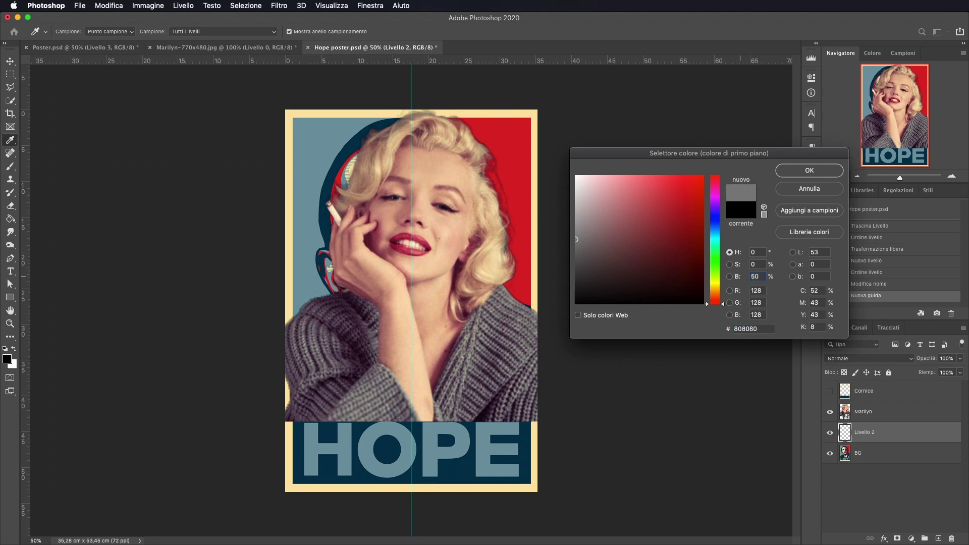
pyautogui.click(810, 171)
# - Fill a marquee over the poster's left half, up to the centre guide, with the grey
pyautogui.press('v')
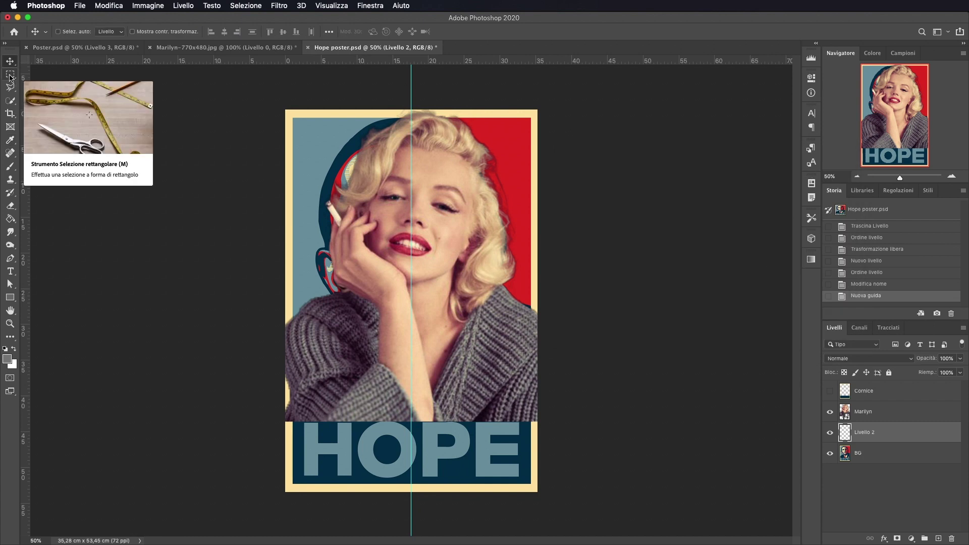
pyautogui.click(11, 76)
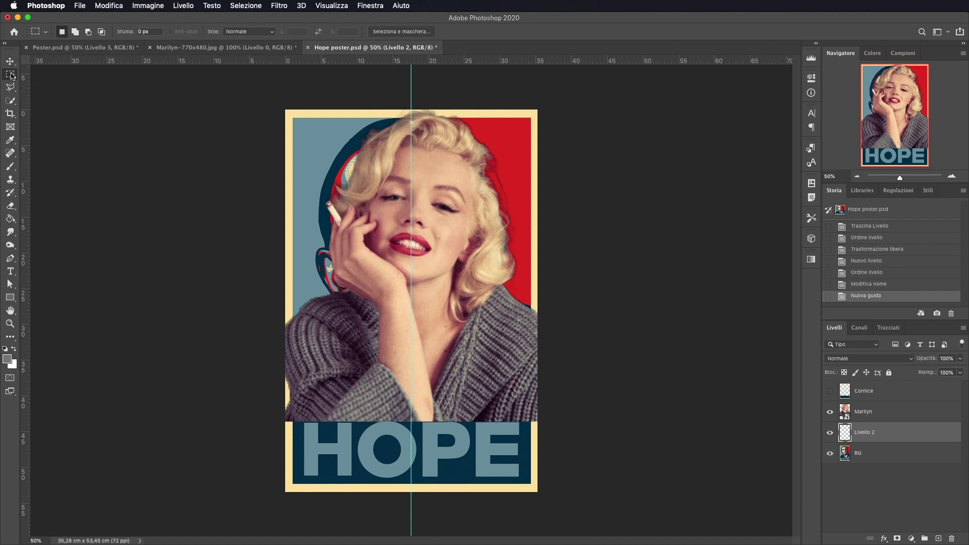
pyautogui.moveTo(285, 110)
pyautogui.mouseDown()
pyautogui.moveTo(373, 472)
pyautogui.moveTo(409, 500)
pyautogui.mouseUp()
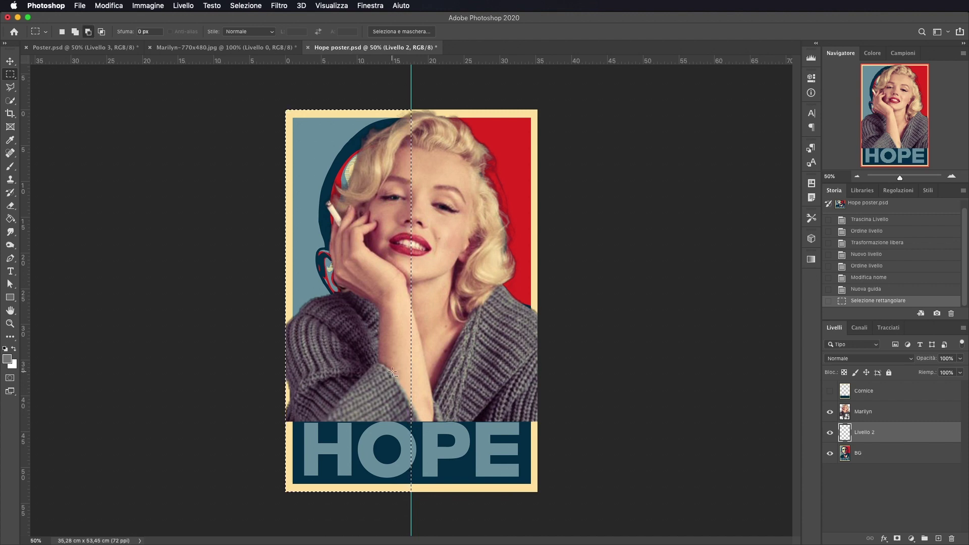
pyautogui.hotkey('alt', 'BackSpace')
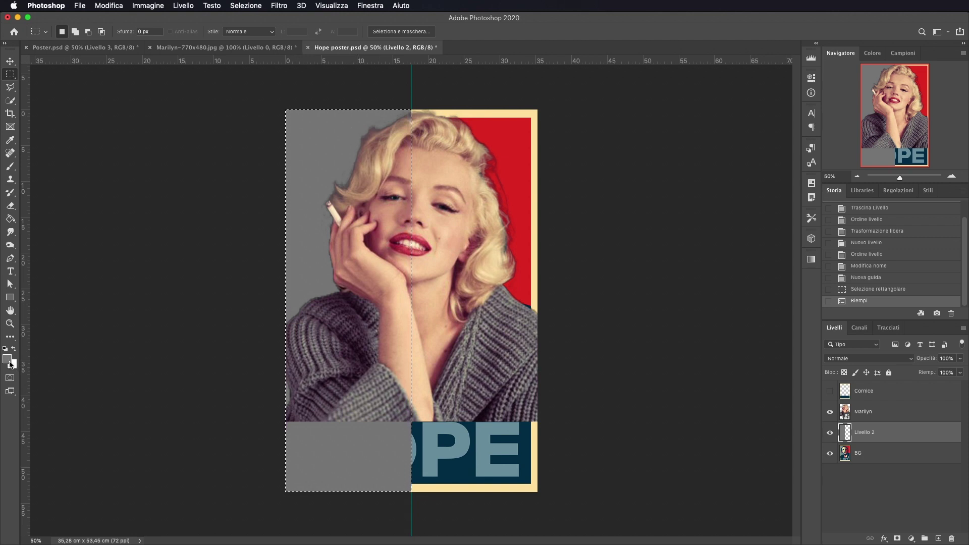
pyautogui.click(394, 390)
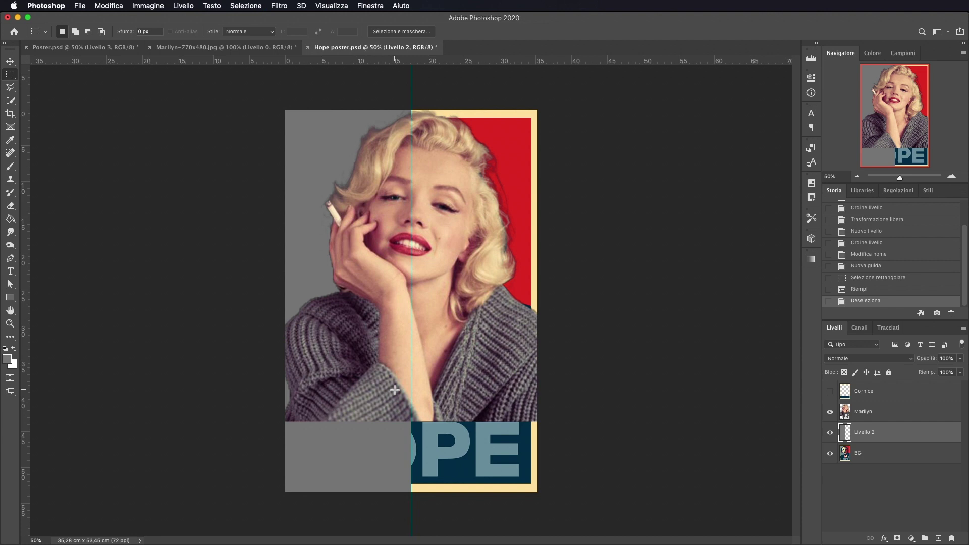
pyautogui.click(7, 358)
# - Set the foreground colour to darker grey 404040 at 25% brightness
pyautogui.click(760, 277)
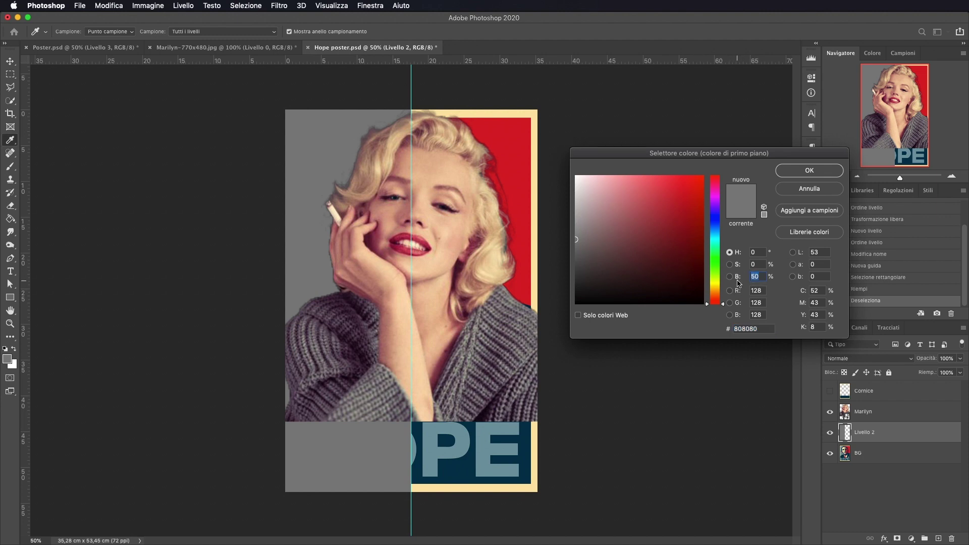
pyautogui.write('25')
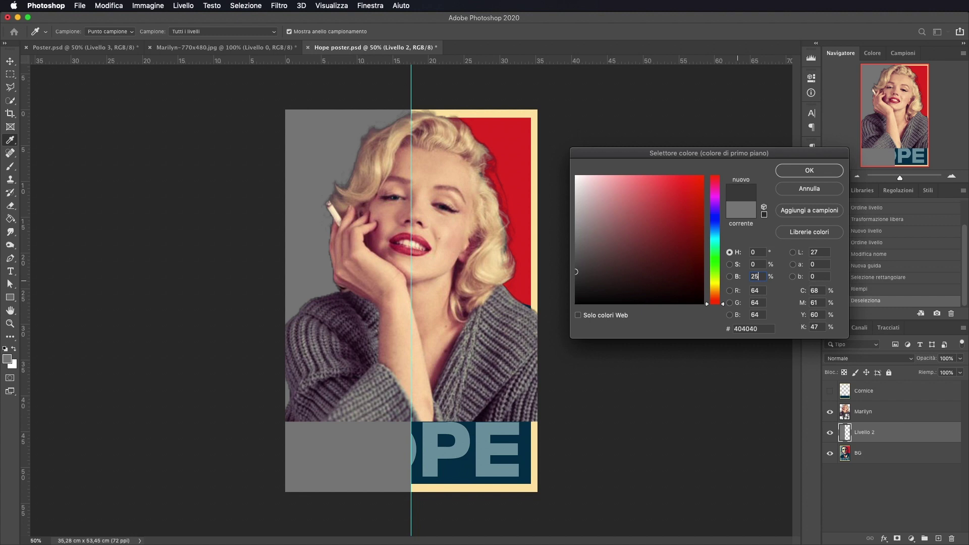
pyautogui.click(830, 173)
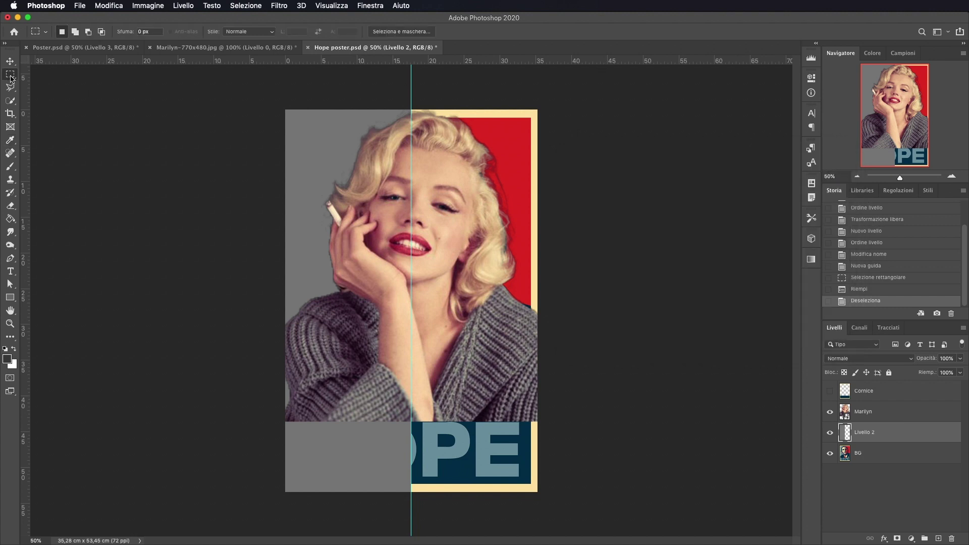
# - Fill the poster's right half with the dark grey and show the Cornice frame again
pyautogui.moveTo(537, 110)
pyautogui.mouseDown()
pyautogui.moveTo(444, 457)
pyautogui.moveTo(408, 520)
pyautogui.mouseUp()
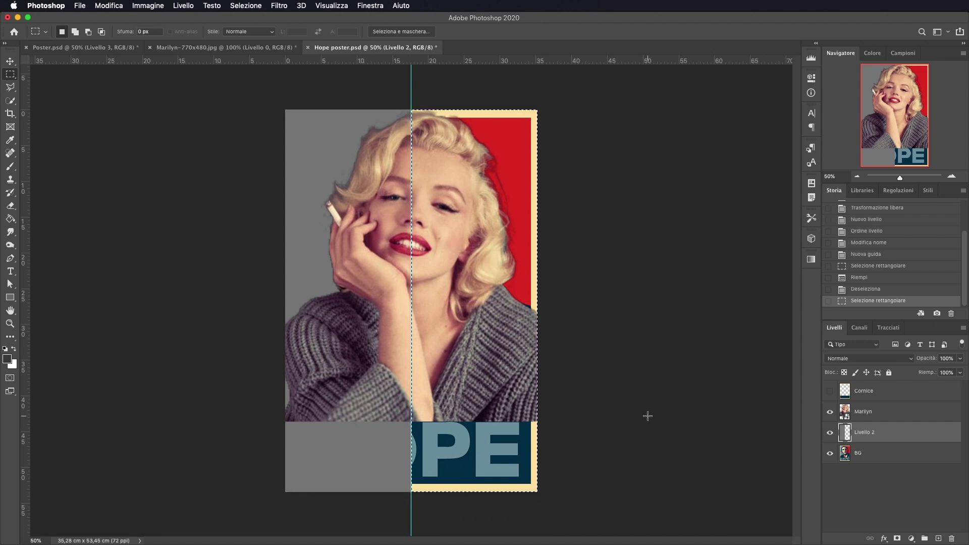
pyautogui.hotkey('alt', 'BackSpace')
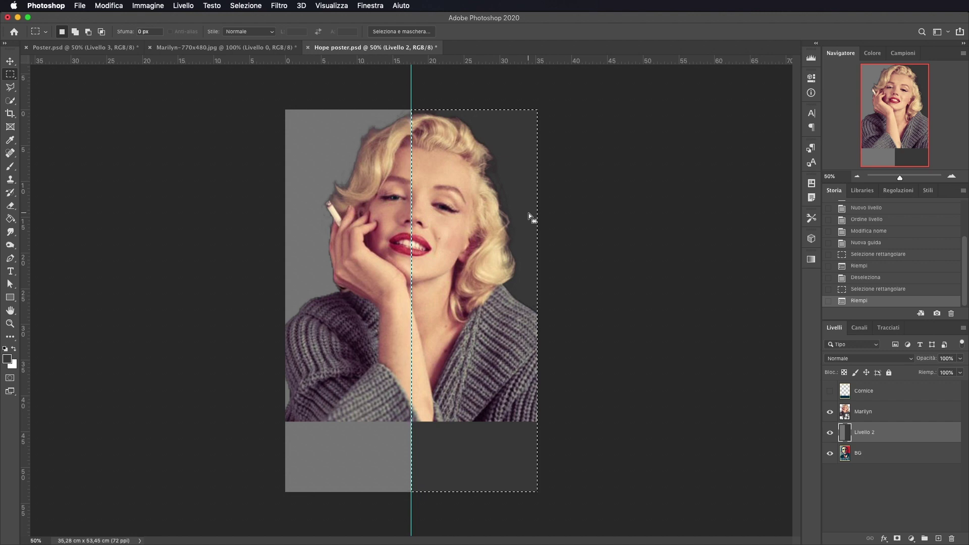
pyautogui.click(571, 364)
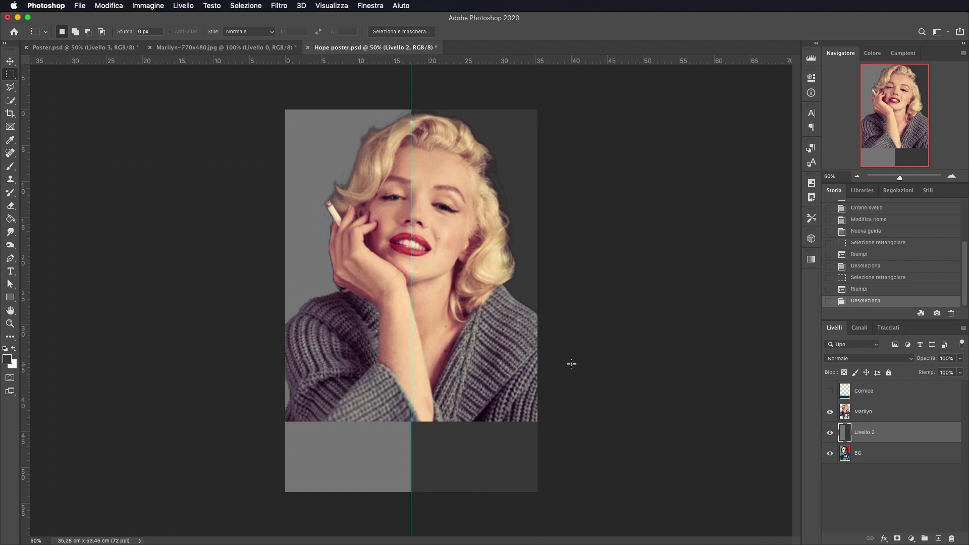
pyautogui.click(828, 393)
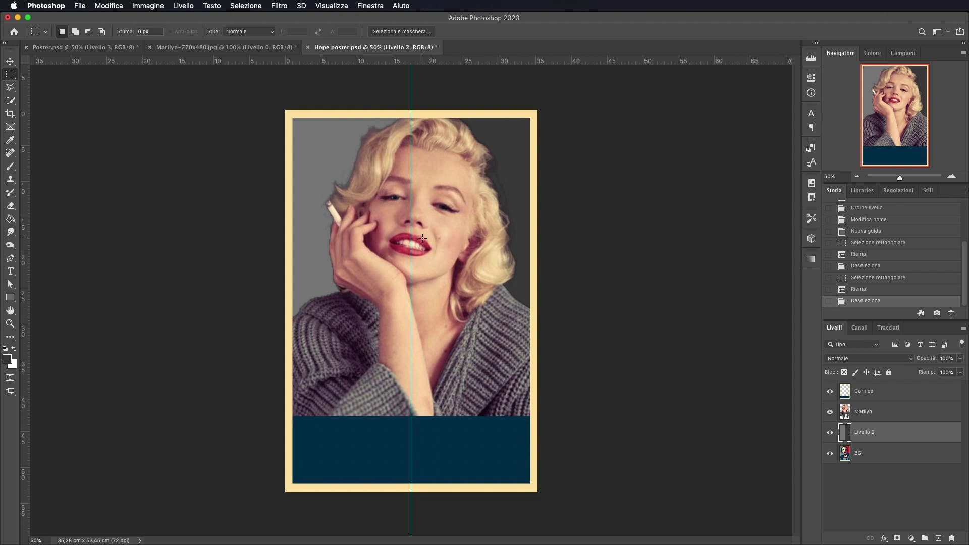
# - Apply a Surface Blur with radius 10 and threshold 10 to the Marilyn layer
pyautogui.click(888, 418)
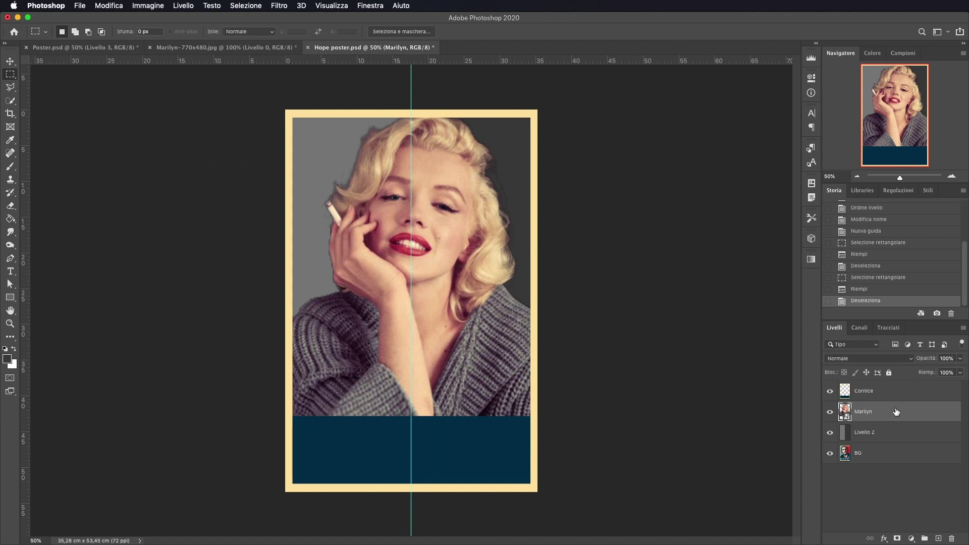
pyautogui.click(278, 7)
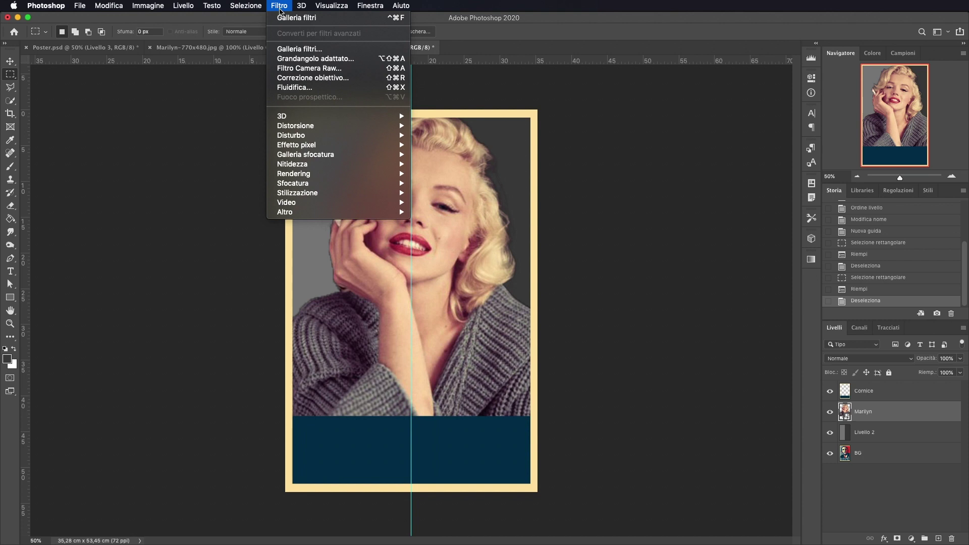
pyautogui.moveTo(292, 183)
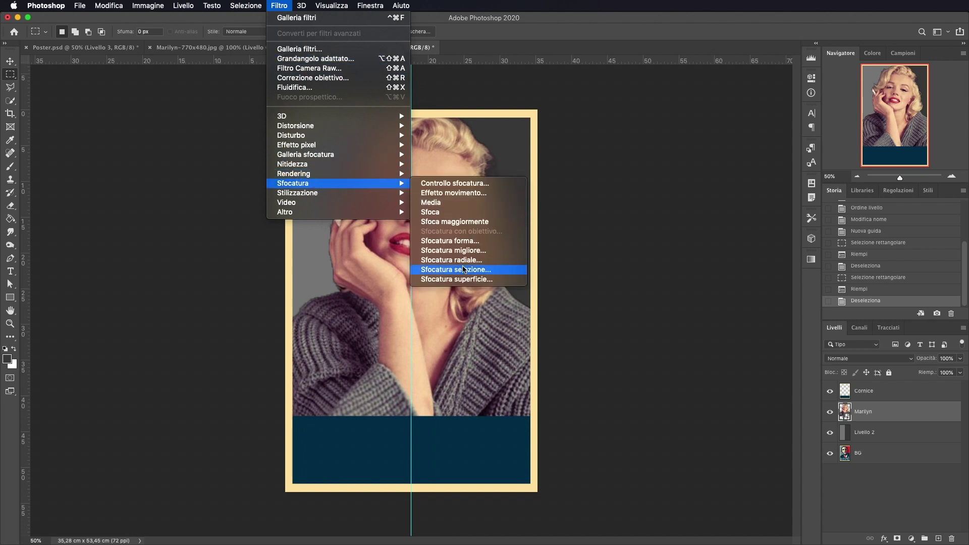
pyautogui.click(466, 281)
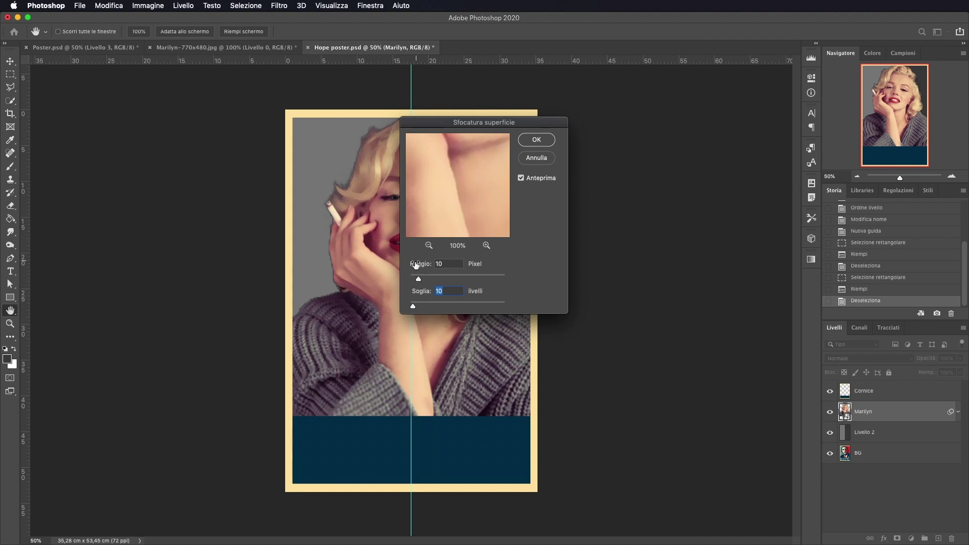
pyautogui.click(444, 263)
pyautogui.click(450, 291)
pyautogui.click(540, 141)
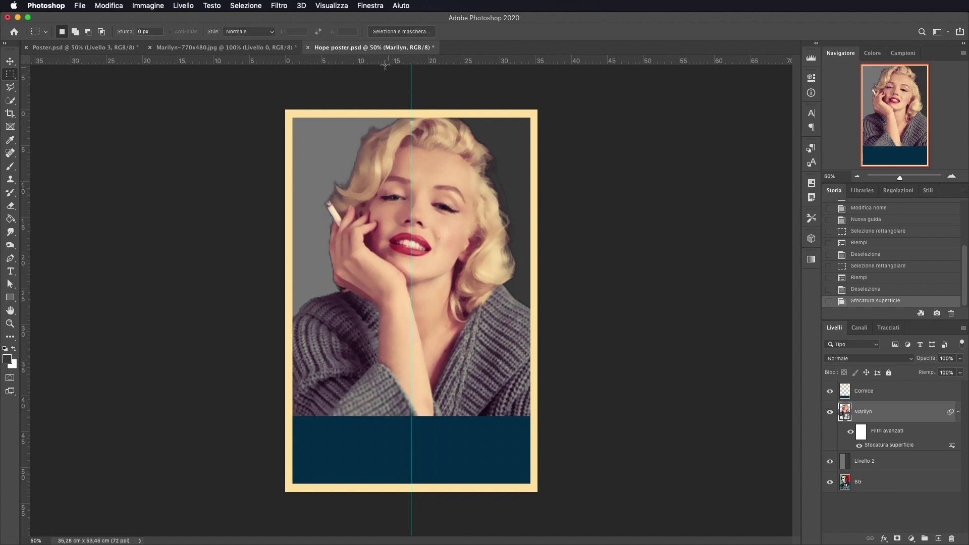
pyautogui.click(280, 6)
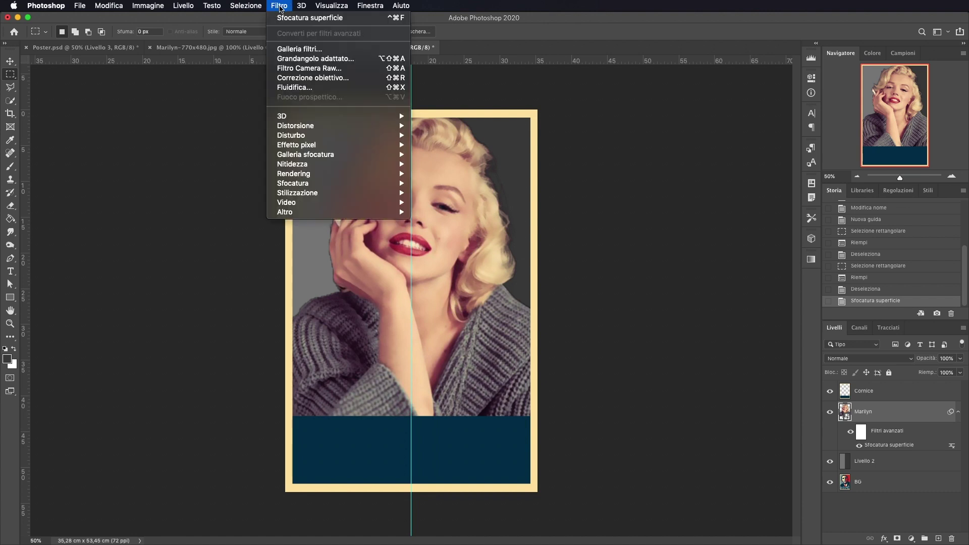
# - Apply the Filter Gallery's Cutout effect to Marilyn with 5 levels and edge simplicity 5
pyautogui.click(306, 49)
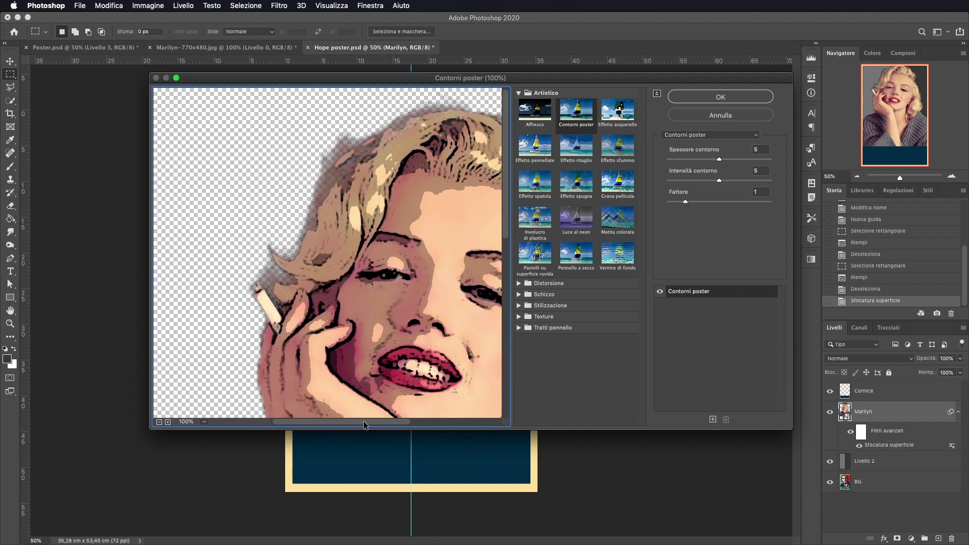
pyautogui.scroll(-1, 348, 413)
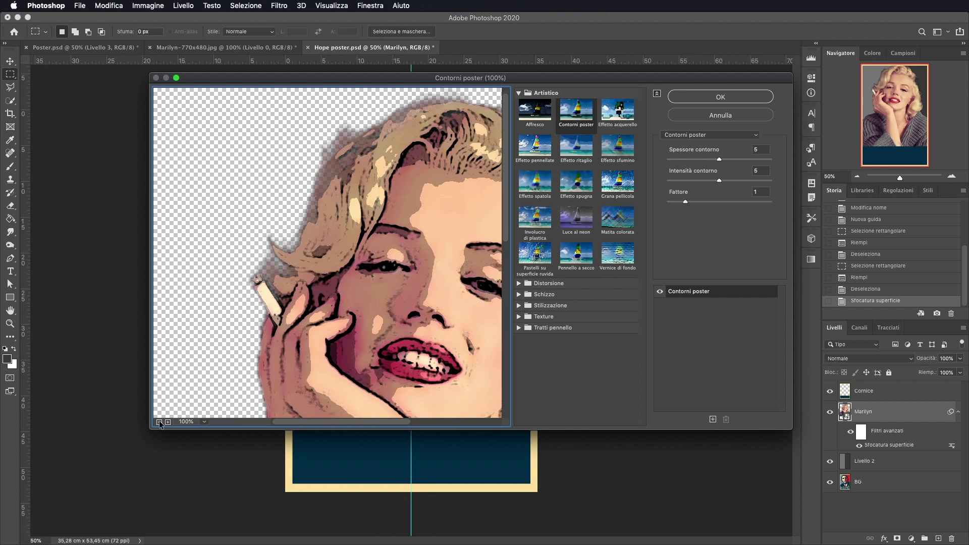
pyautogui.click(159, 421)
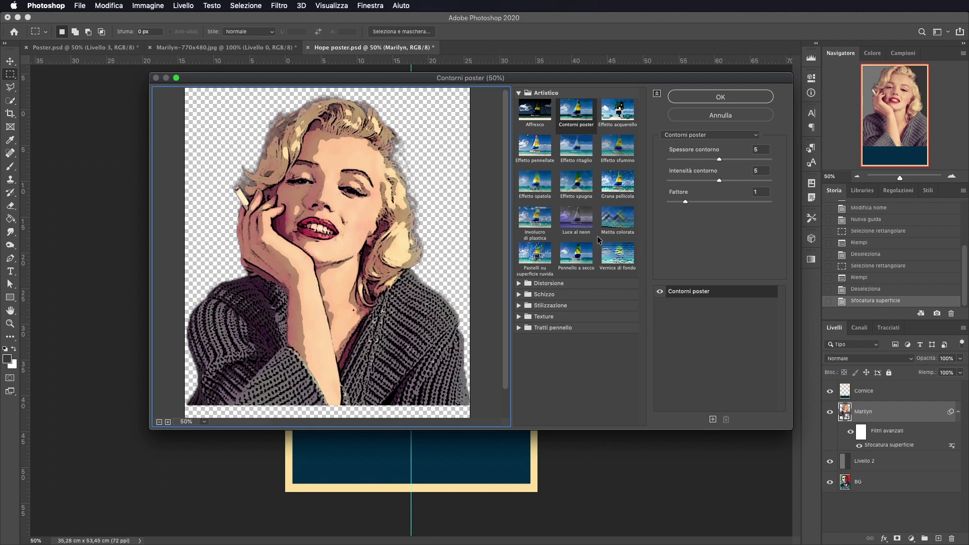
pyautogui.click(519, 93)
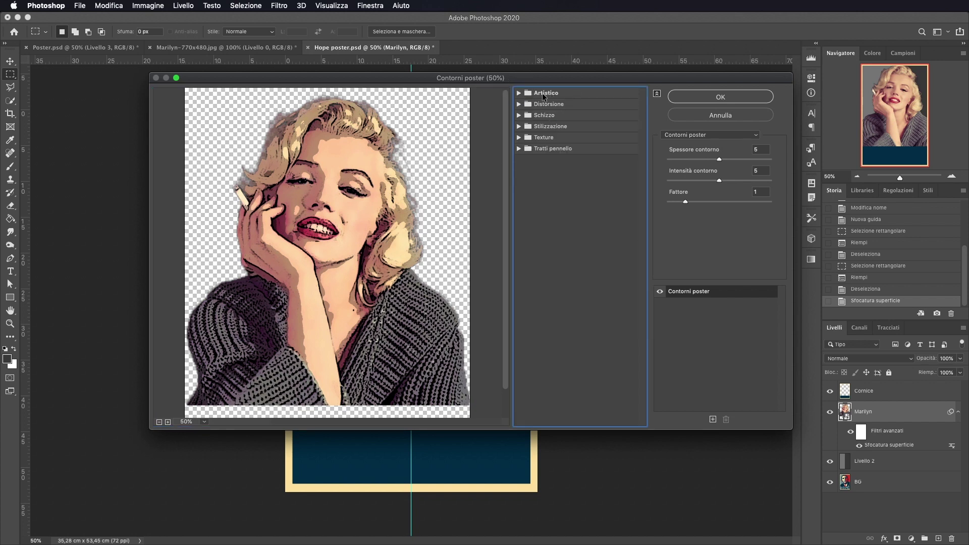
pyautogui.click(519, 93)
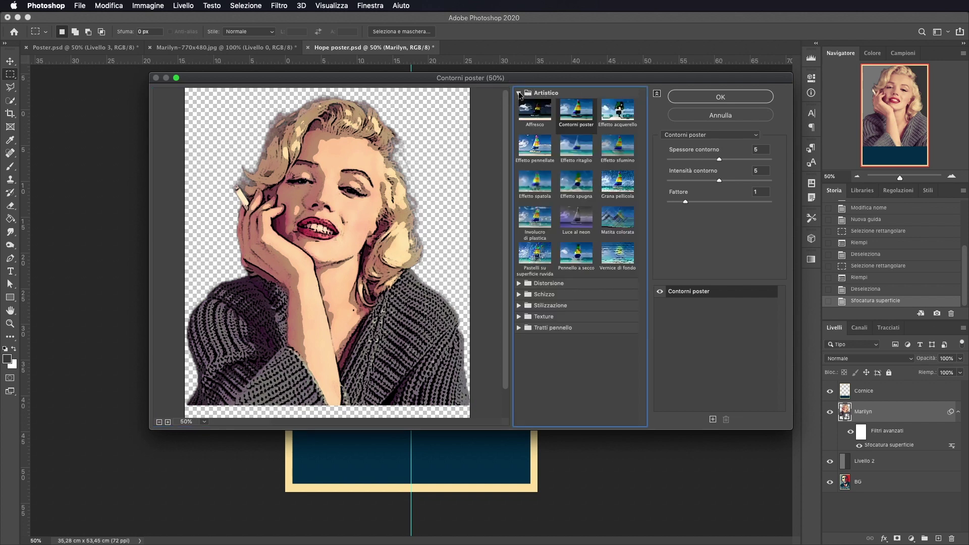
pyautogui.click(583, 161)
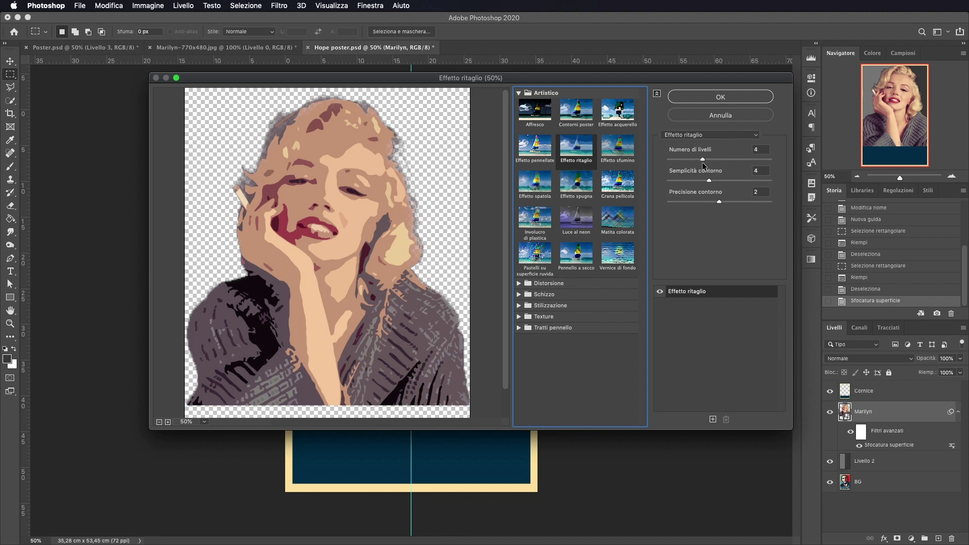
pyautogui.moveTo(702, 159)
pyautogui.mouseDown()
pyautogui.moveTo(712, 160)
pyautogui.moveTo(713, 179)
pyautogui.moveTo(658, 220)
pyautogui.mouseUp()
pyautogui.click(715, 207)
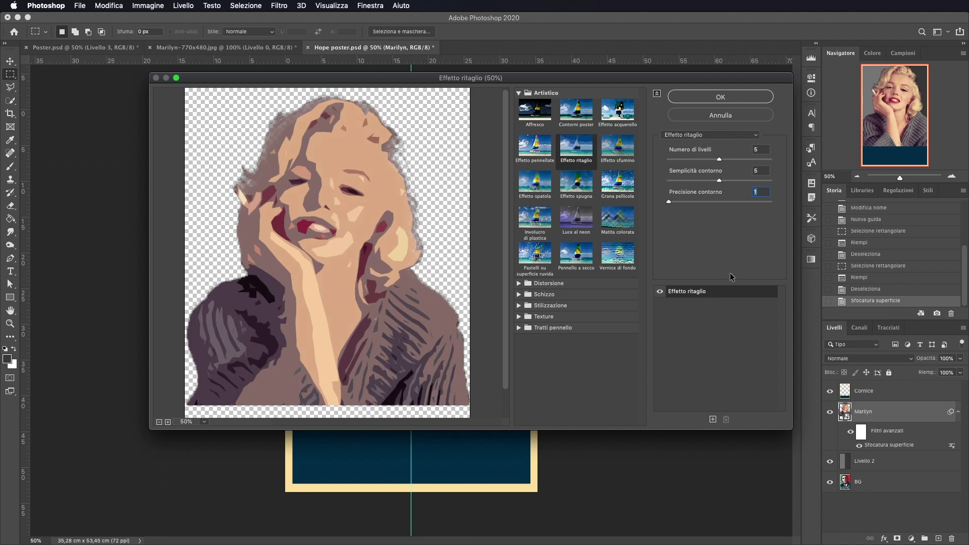
pyautogui.click(741, 98)
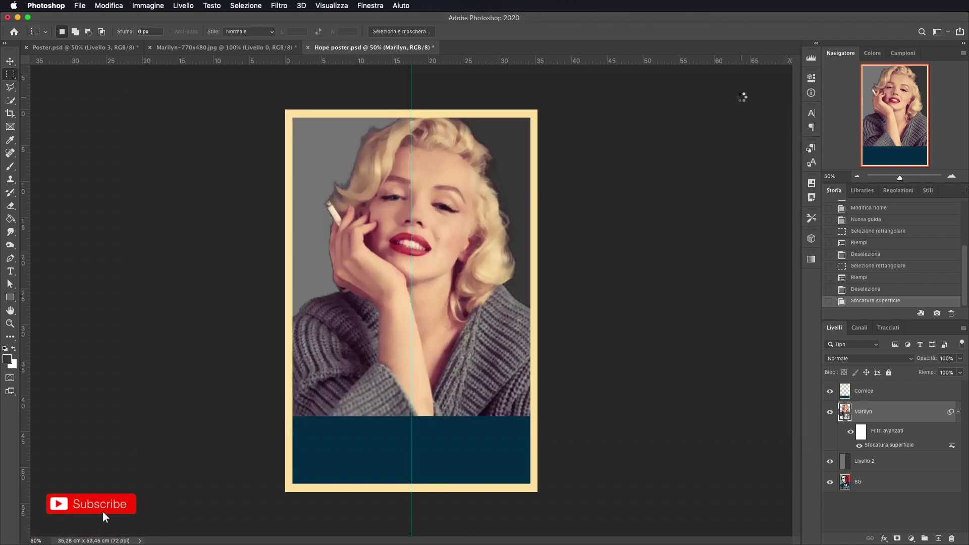
# - Add a monochrome Channel Mixer layer (red 40, green 40, blue 20) above Marilyn
pyautogui.click(958, 412)
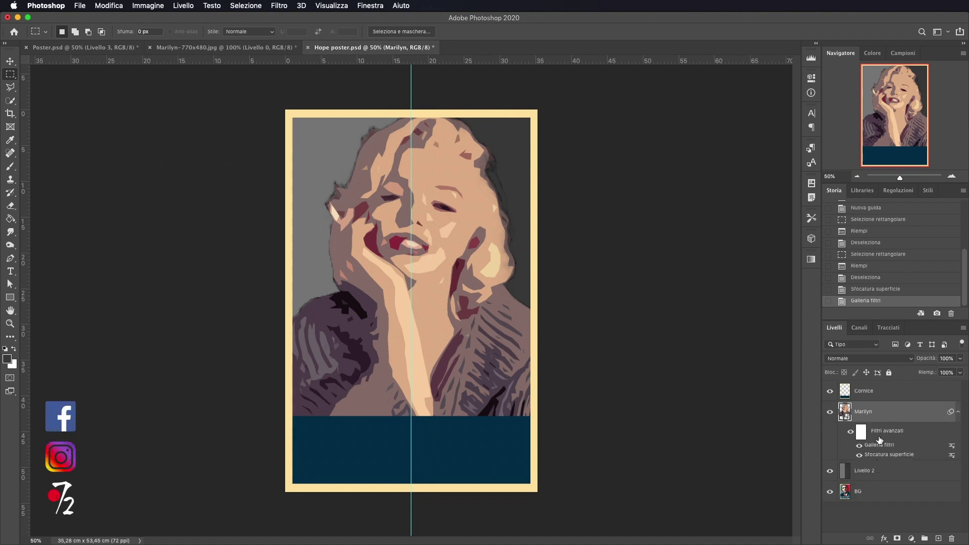
pyautogui.click(959, 412)
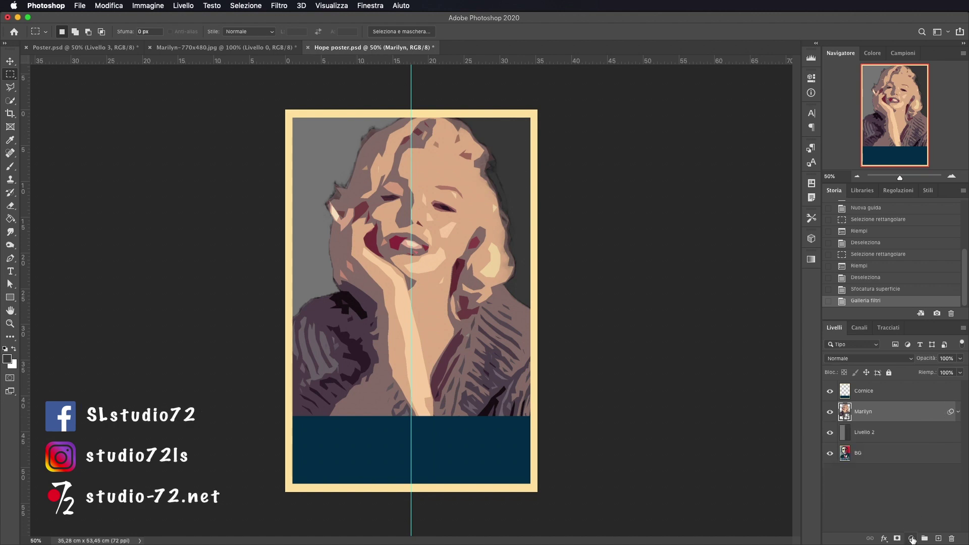
pyautogui.click(911, 539)
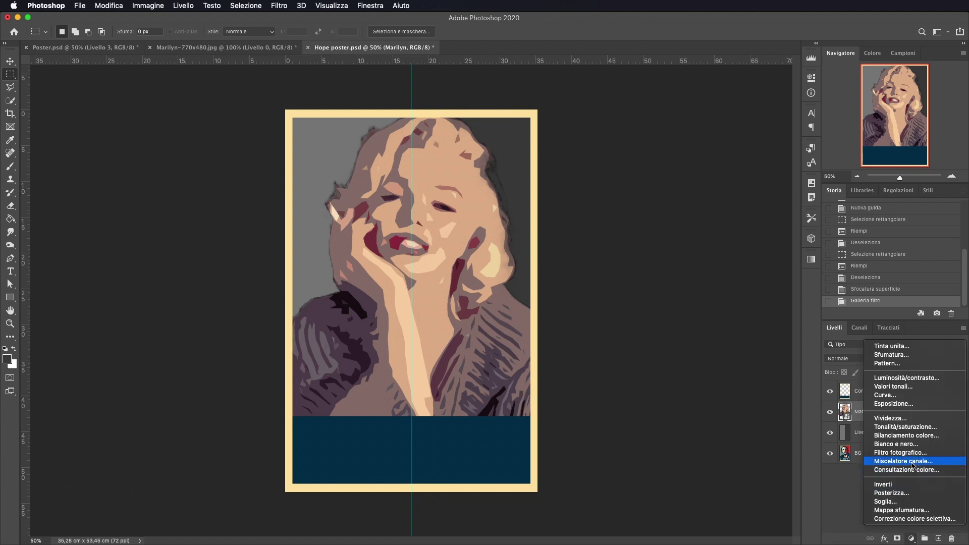
pyautogui.click(912, 462)
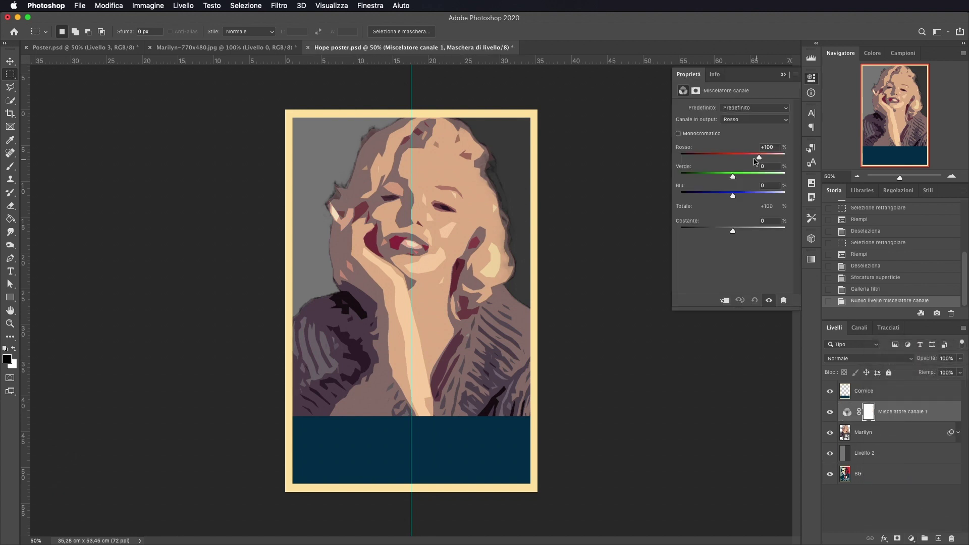
pyautogui.click(678, 134)
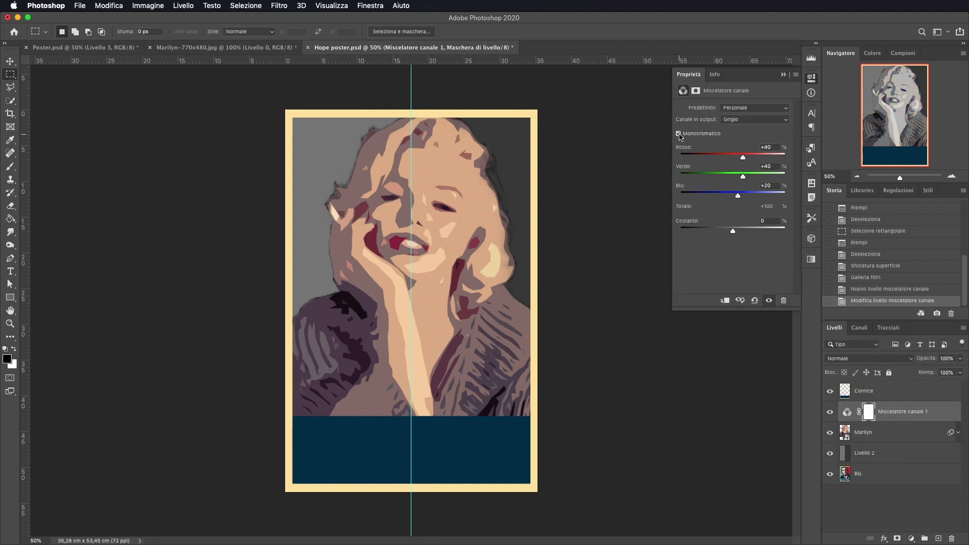
pyautogui.click(937, 488)
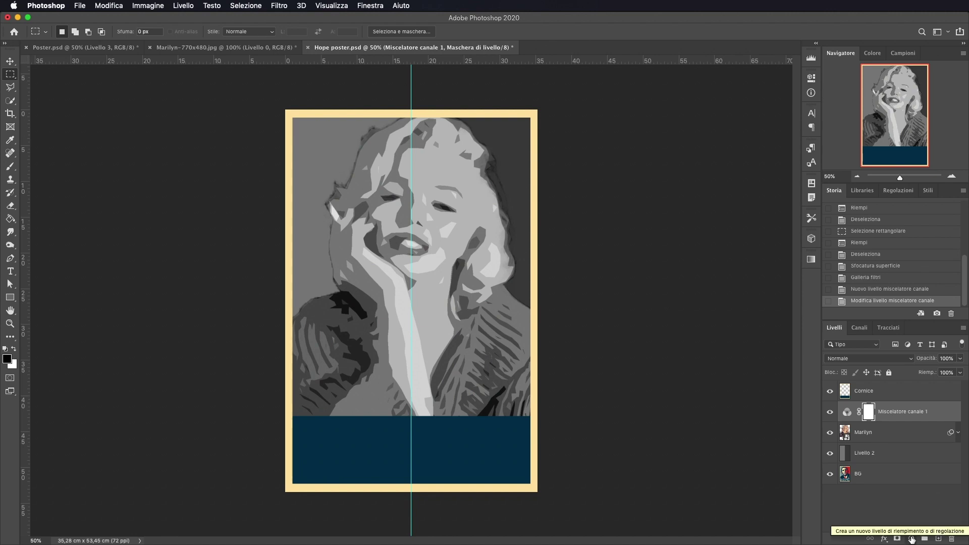
# - Add a Posterize adjustment layer with 5 levels above the channel mixer
pyautogui.click(912, 539)
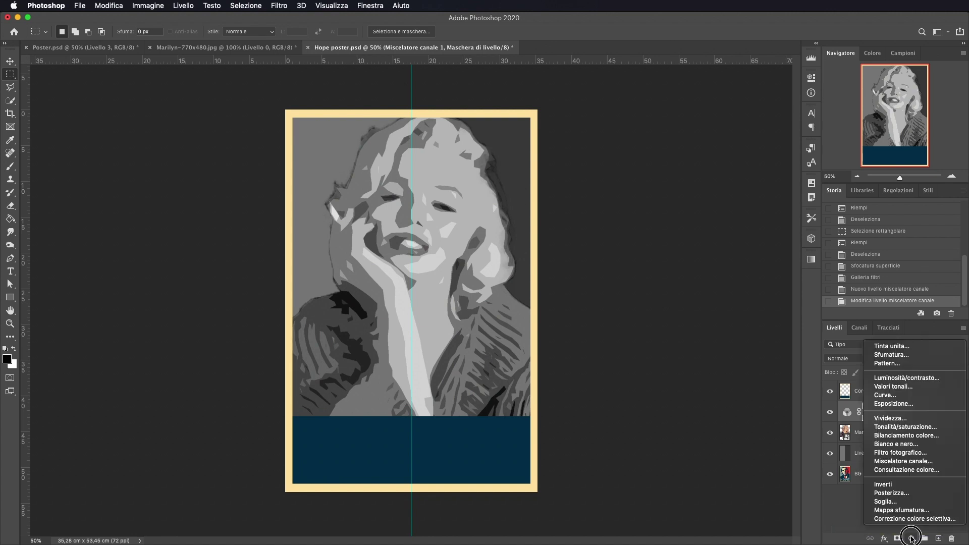
pyautogui.click(905, 493)
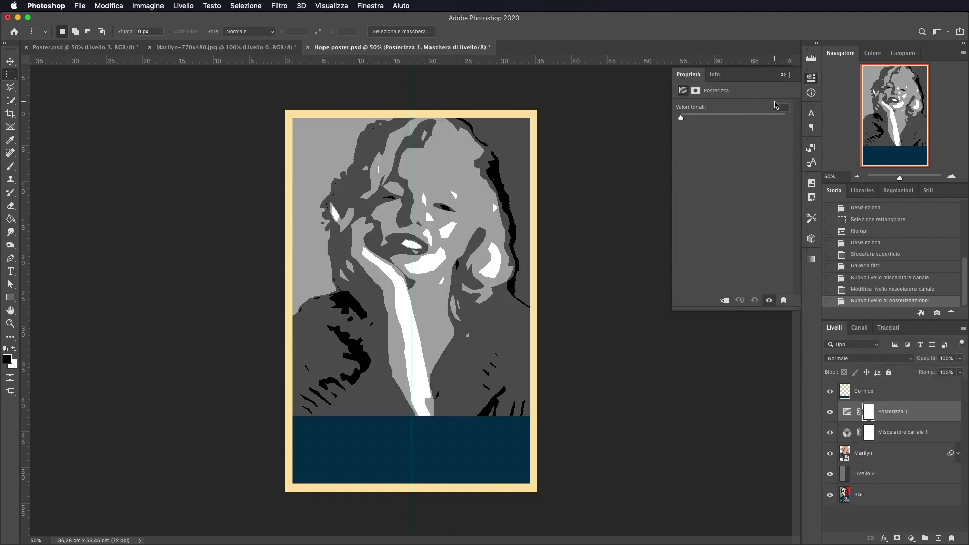
pyautogui.click(779, 106)
pyautogui.write('5')
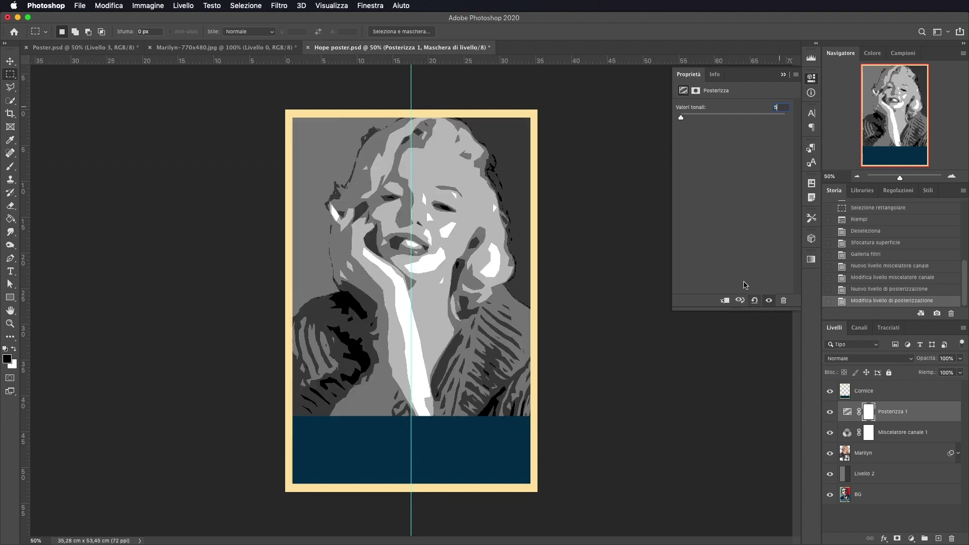
pyautogui.click(848, 411)
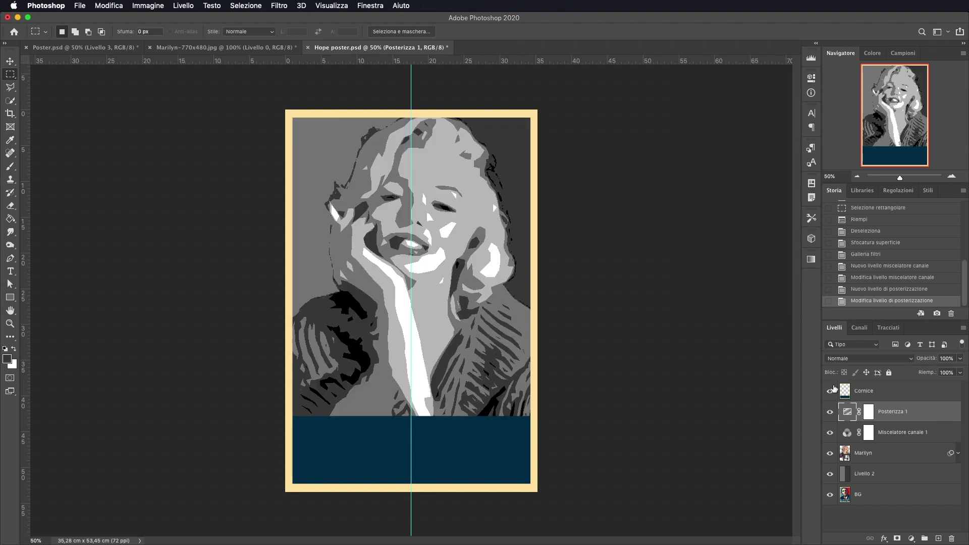
# - Select the light grey tone of Marilyn's face and neck with the Magic Wand
pyautogui.click(11, 101)
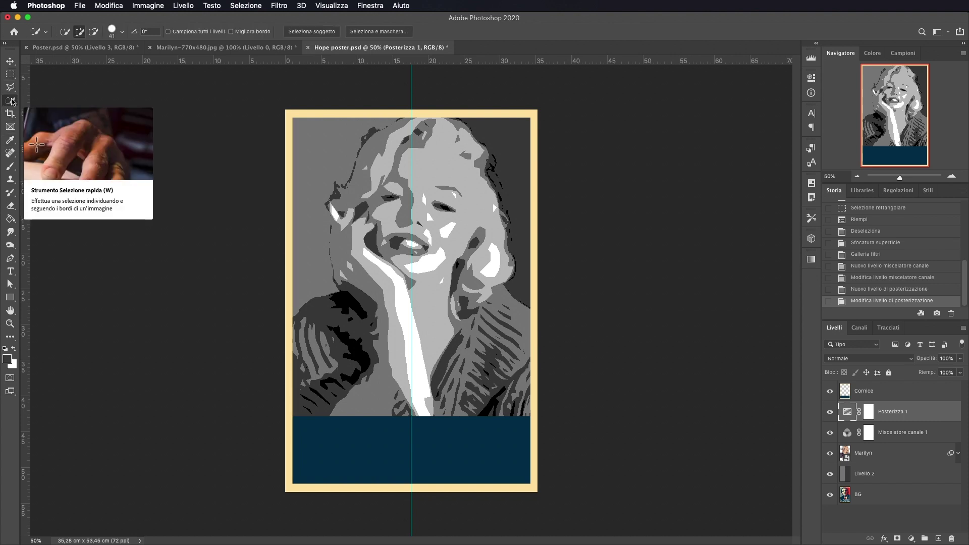
pyautogui.rightClick(11, 100)
pyautogui.click(76, 121)
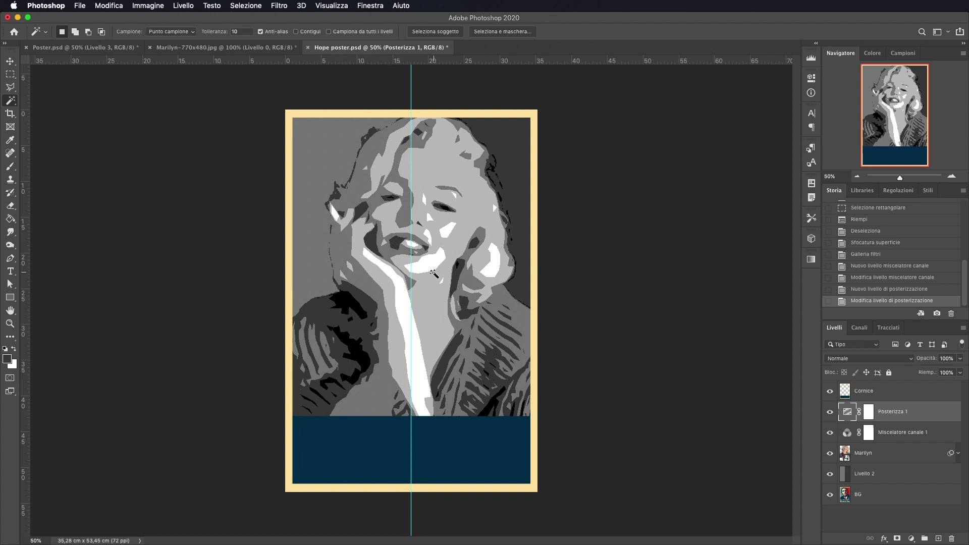
pyautogui.click(395, 341)
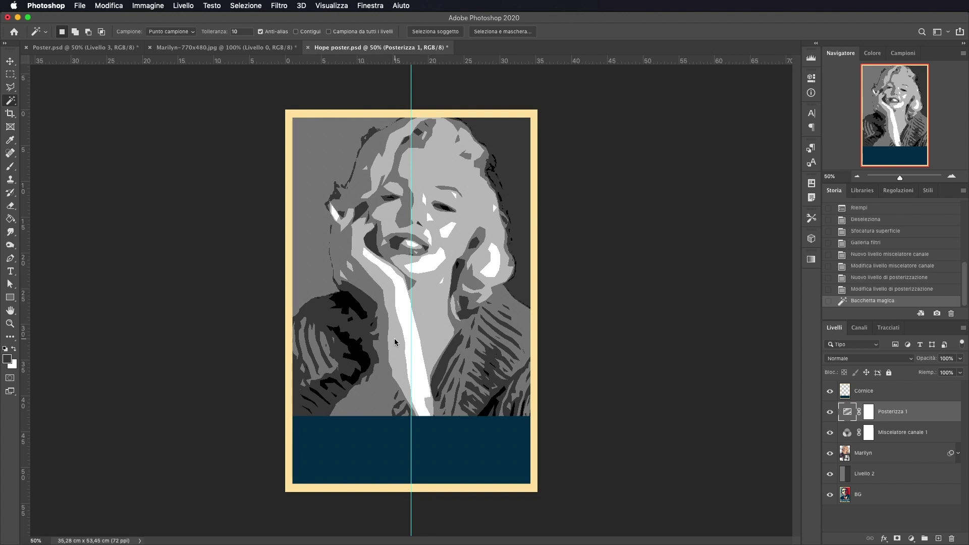
# - Save that selection as a new channel, then deselect
pyautogui.click(259, 6)
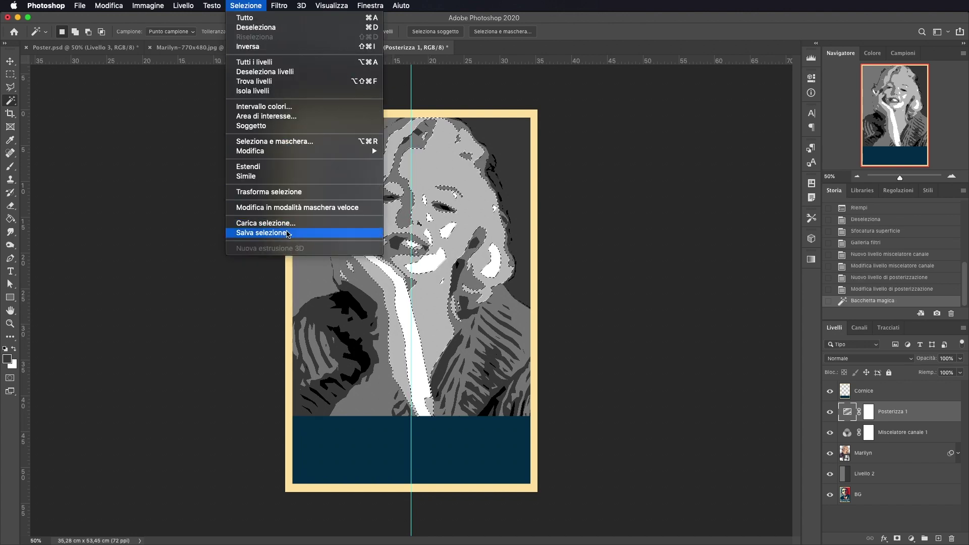
pyautogui.click(283, 234)
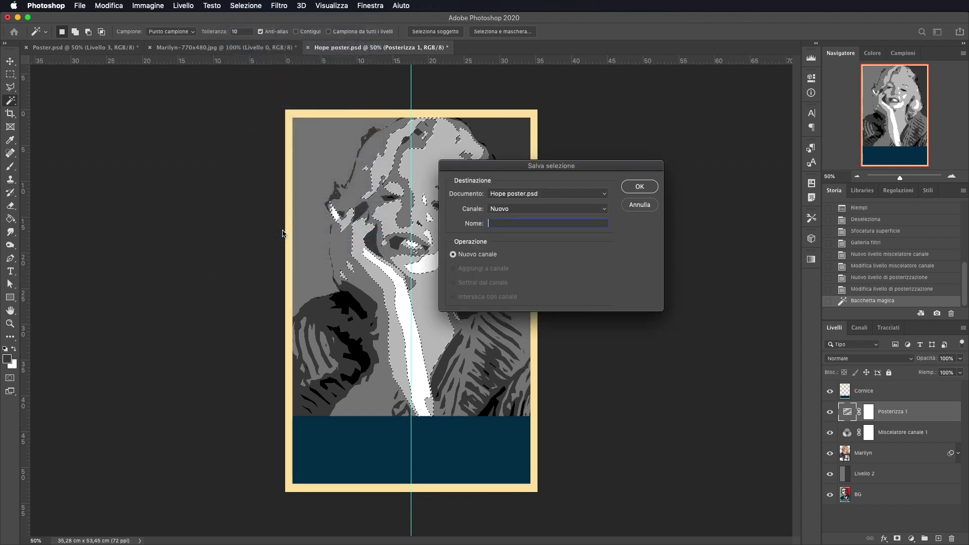
pyautogui.click(637, 188)
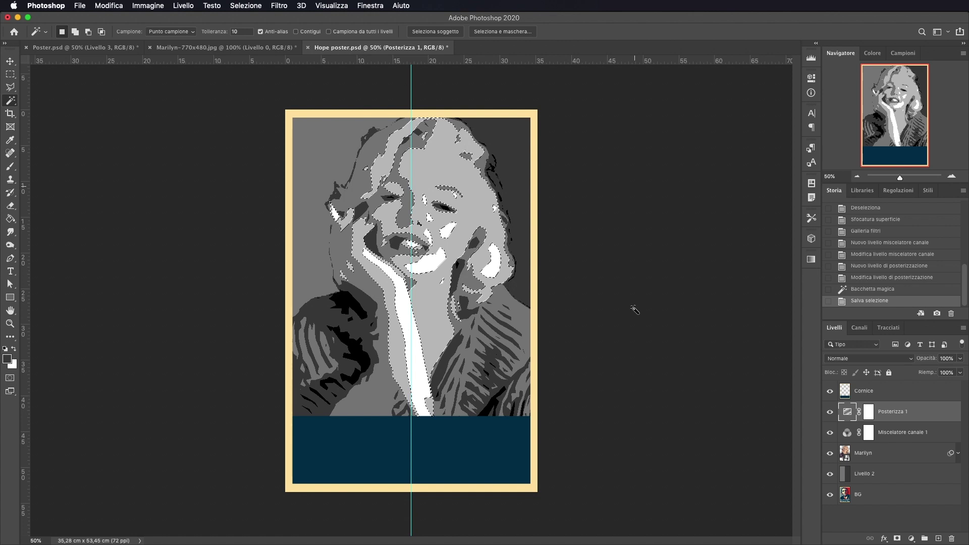
pyautogui.press('super+d')
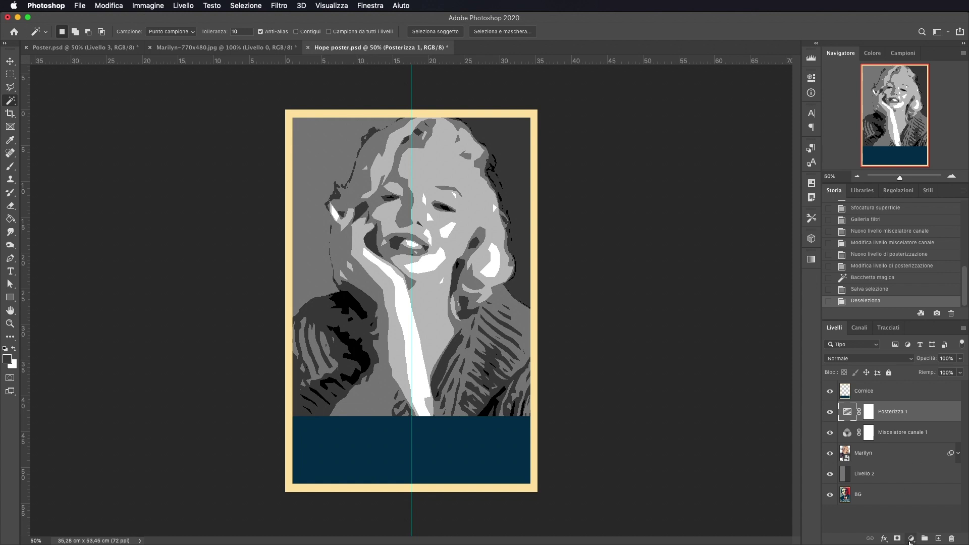
# - Add a Gradient Map layer and set its dark starting stop to navy #00324D
pyautogui.click(912, 539)
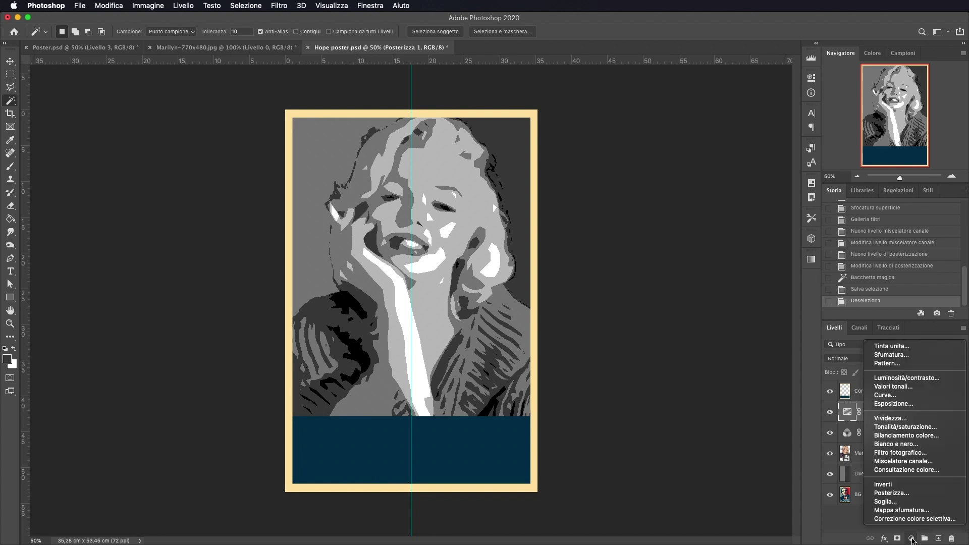
pyautogui.click(901, 510)
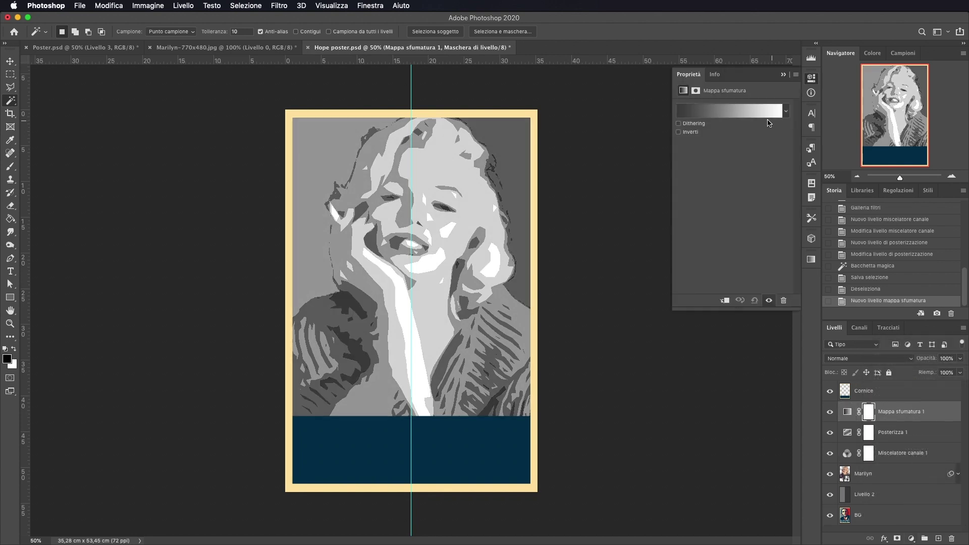
pyautogui.click(735, 116)
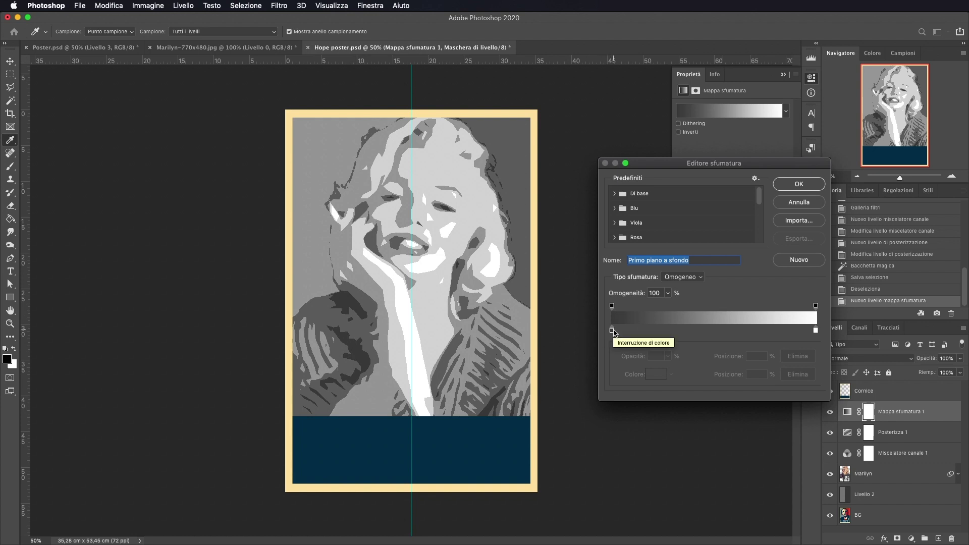
pyautogui.click(611, 331)
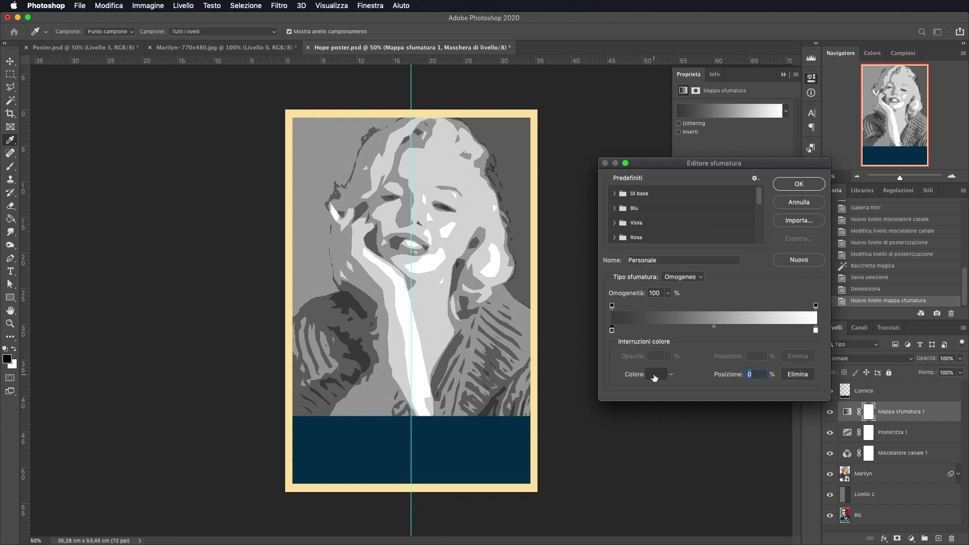
pyautogui.click(654, 378)
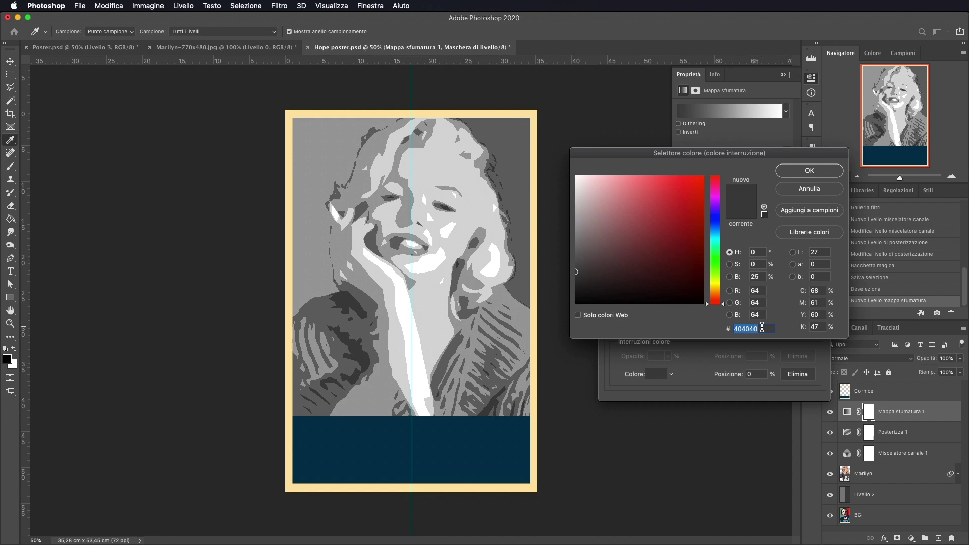
pyautogui.write('0')
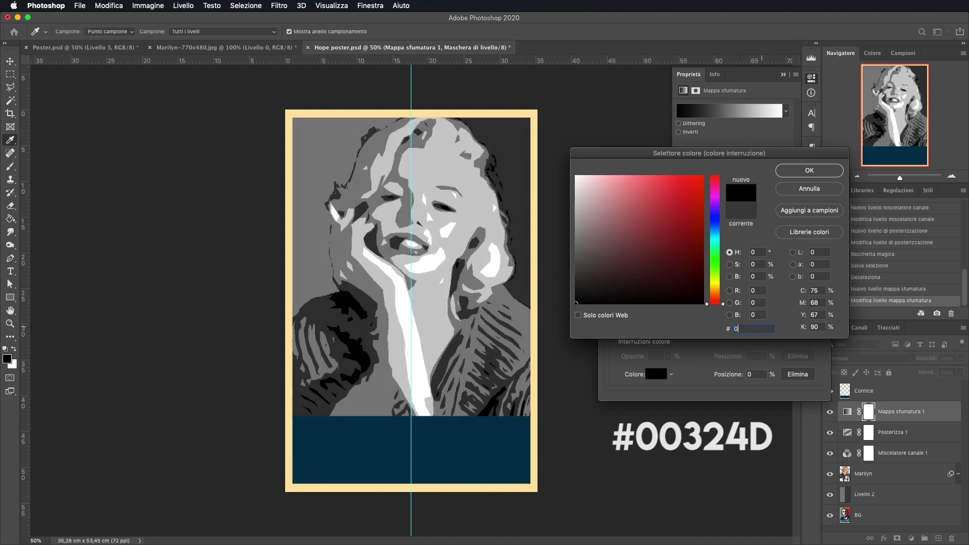
pyautogui.write('324d')
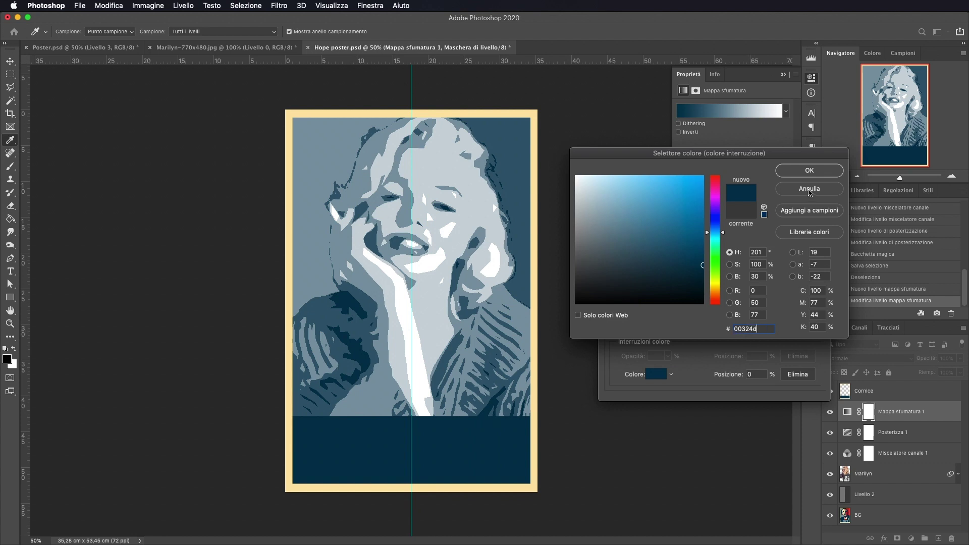
pyautogui.click(810, 172)
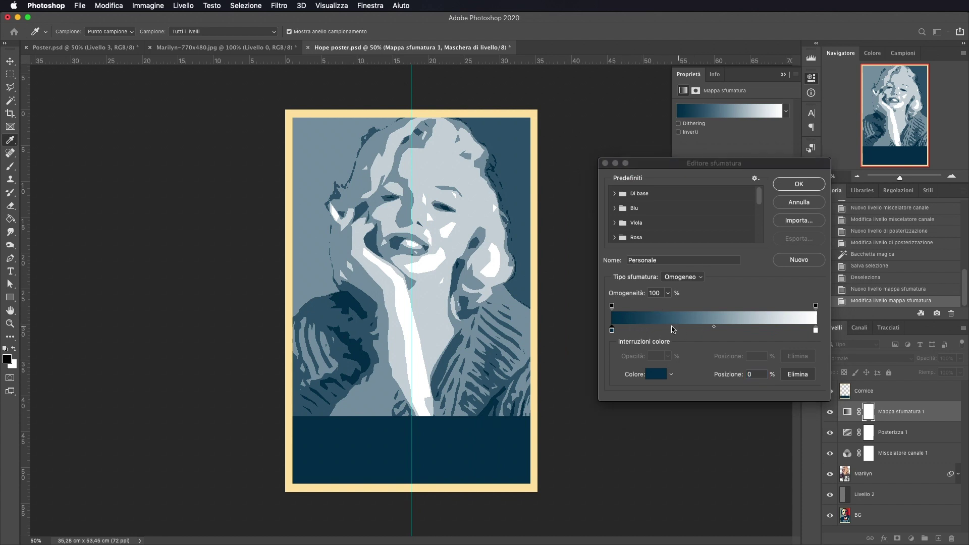
# - Add gradient stops at 25% (red #E01825) and at 50% on the gradient map
pyautogui.click(646, 331)
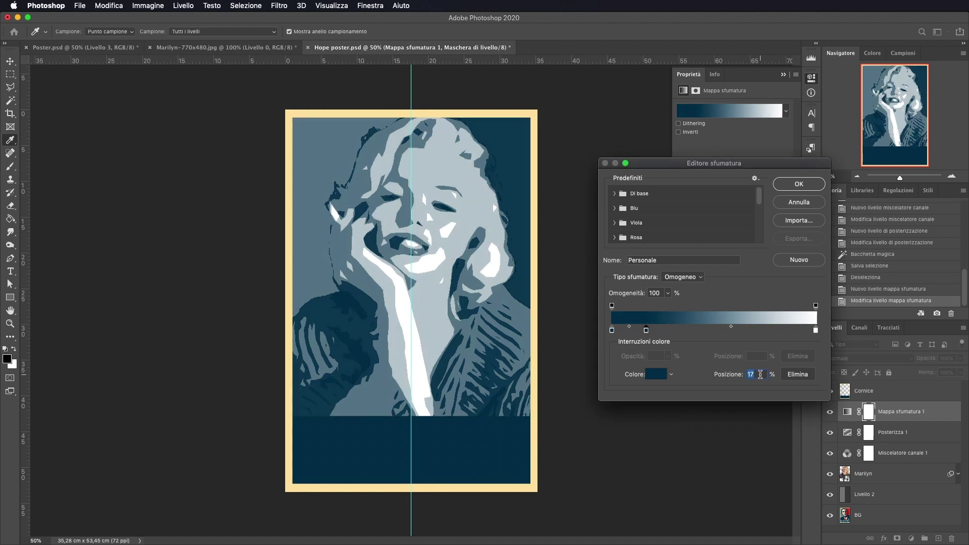
pyautogui.write('25')
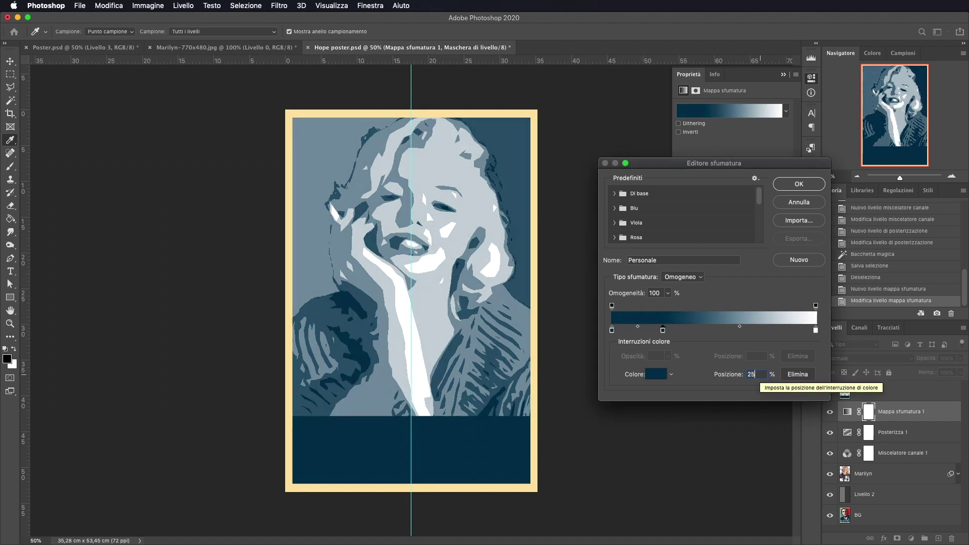
pyautogui.click(656, 376)
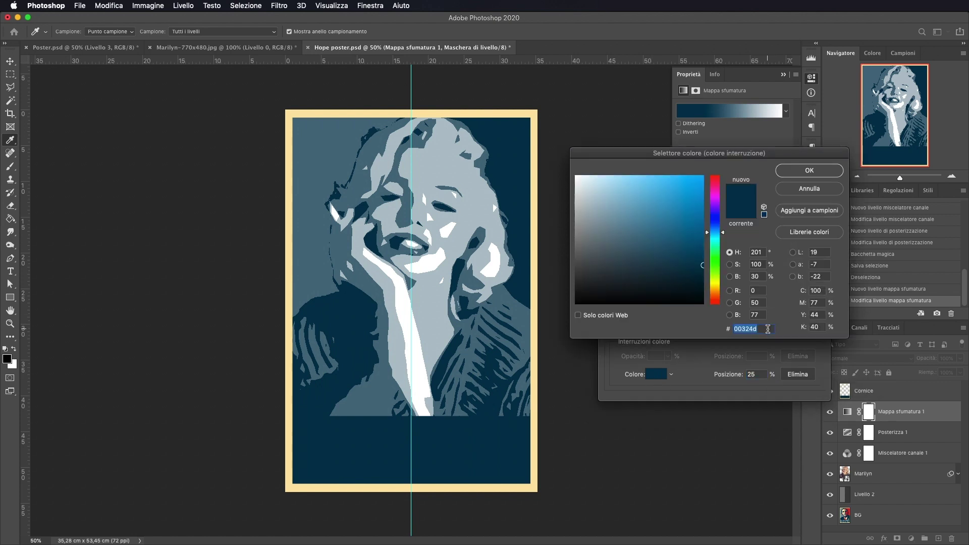
pyautogui.write('e')
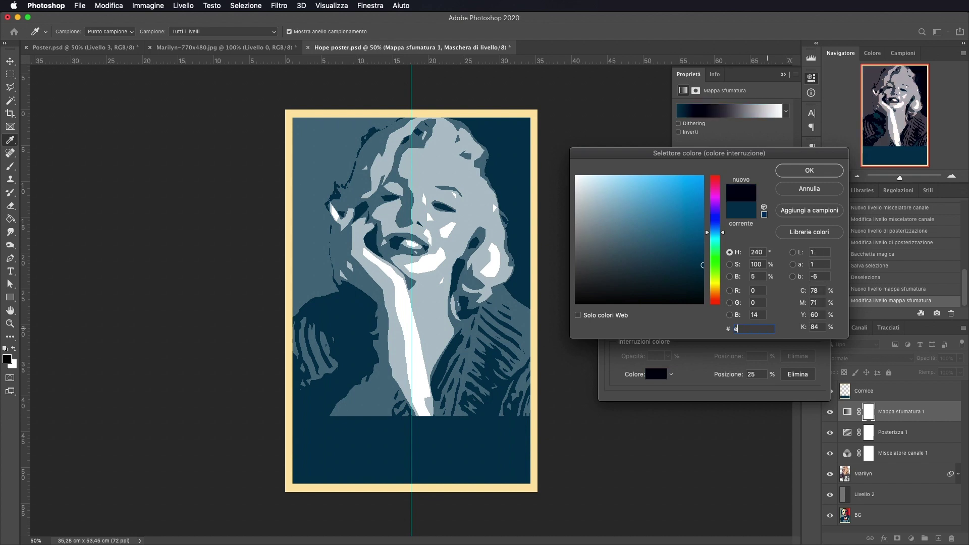
pyautogui.write('018')
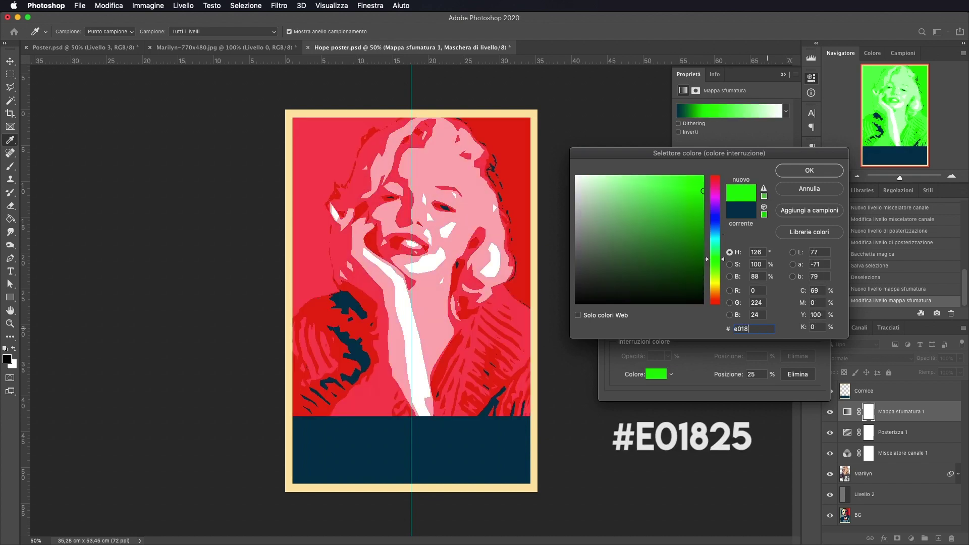
pyautogui.write('25')
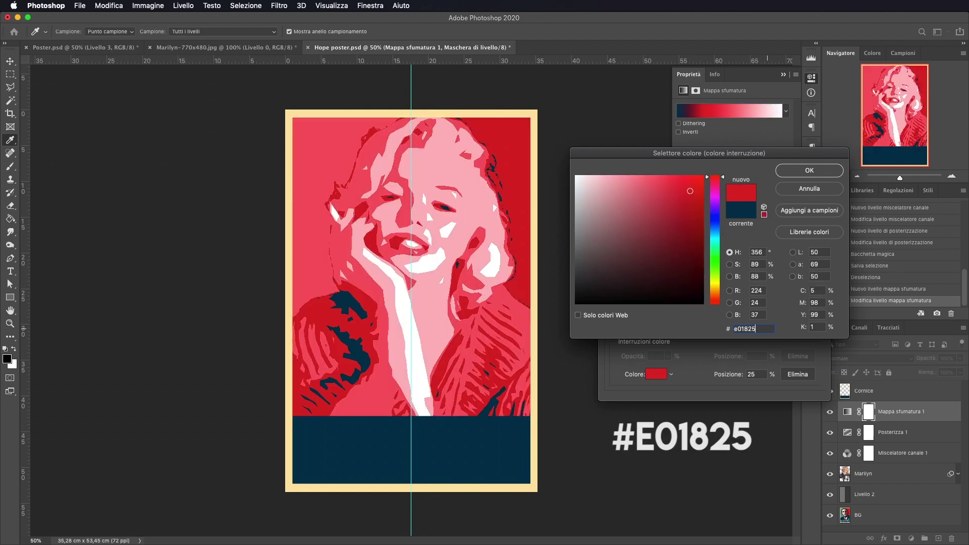
pyautogui.click(822, 173)
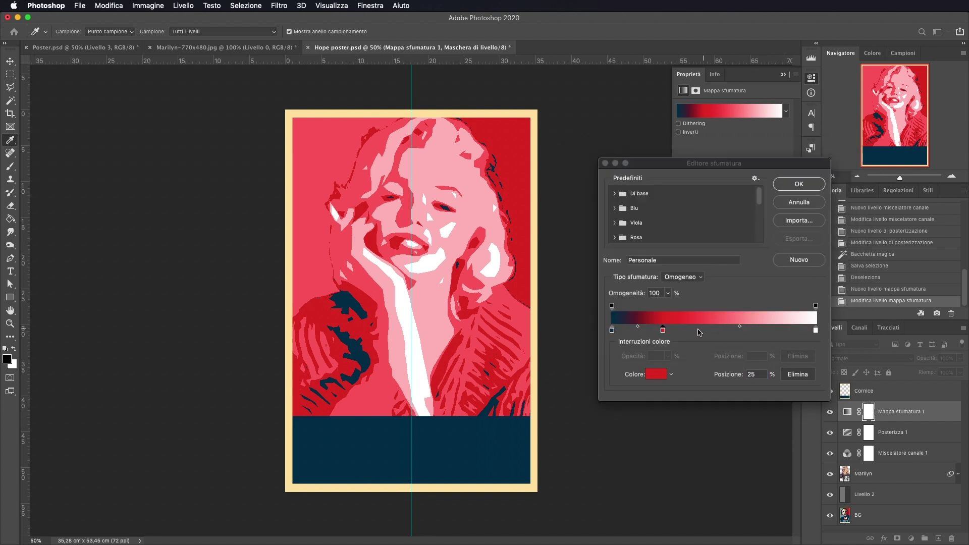
pyautogui.click(719, 329)
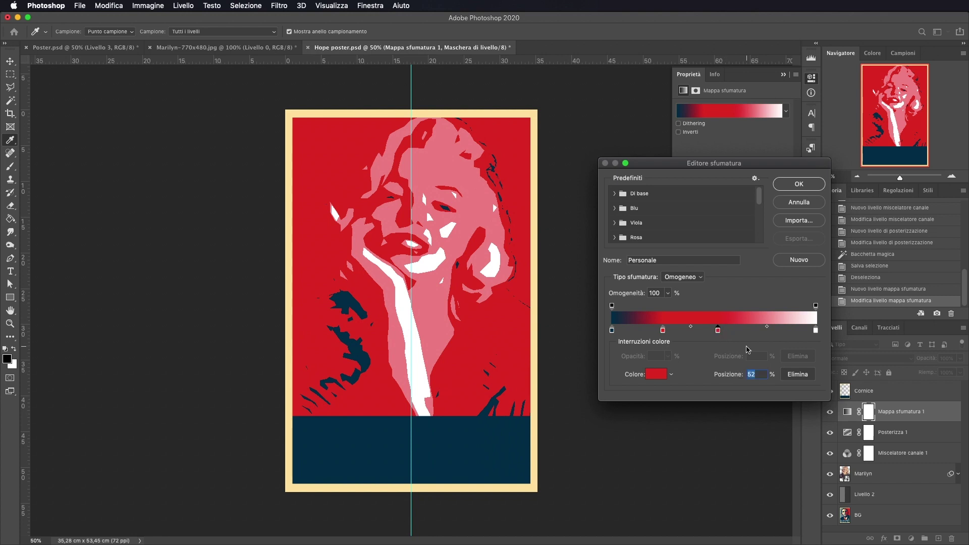
pyautogui.write('50')
pyautogui.click(658, 378)
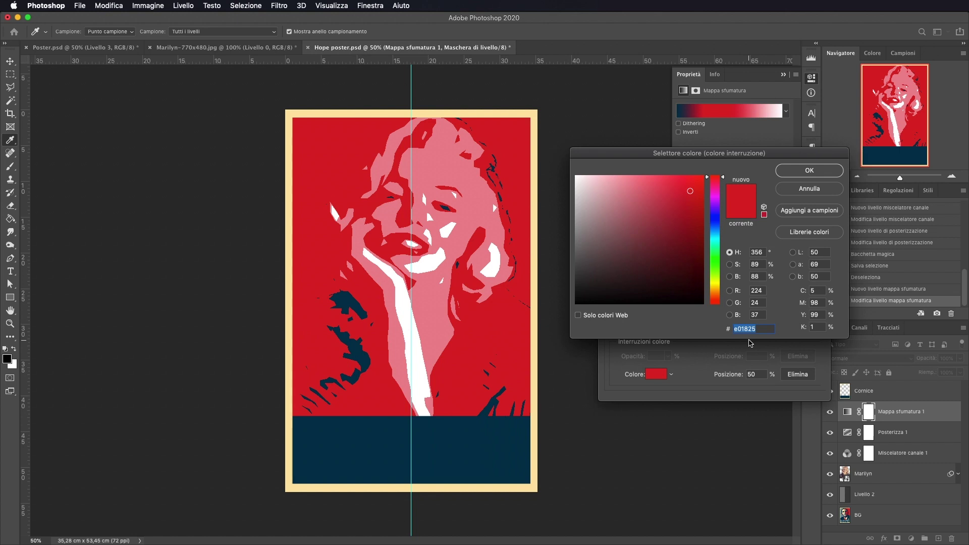
# - Make the 50% stop pale blue #7498A4 and the light end cream #FDE5A9 from 75% to 100%
pyautogui.write('749')
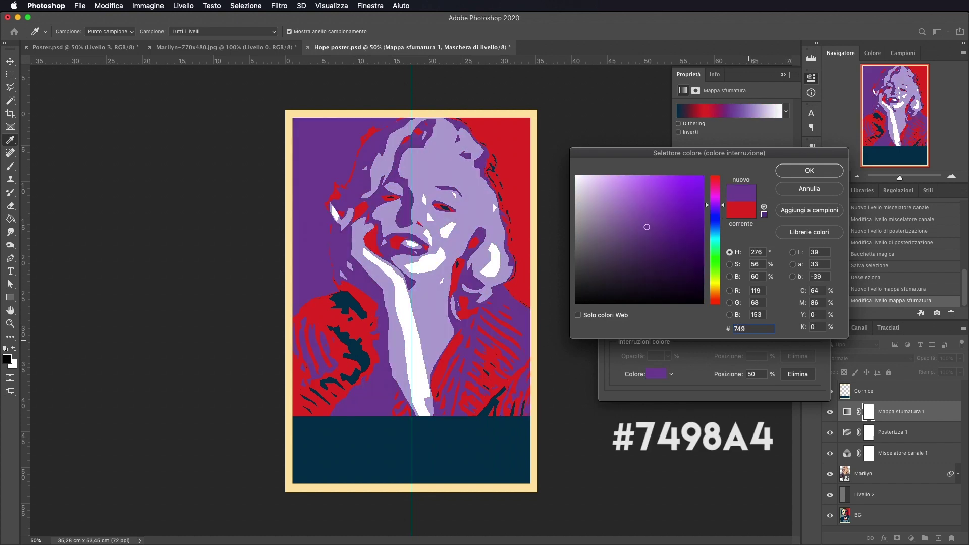
pyautogui.write('8a4')
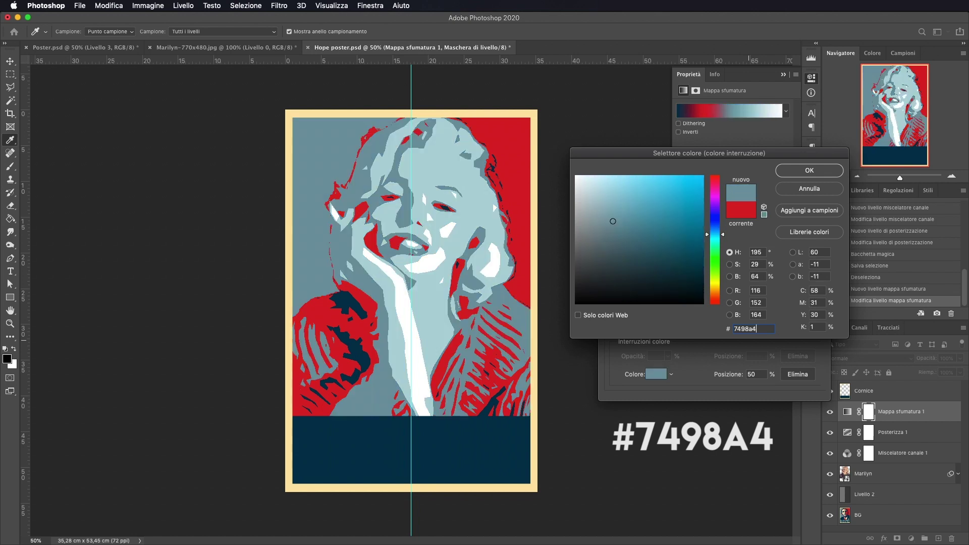
pyautogui.press('Return')
pyautogui.click(816, 330)
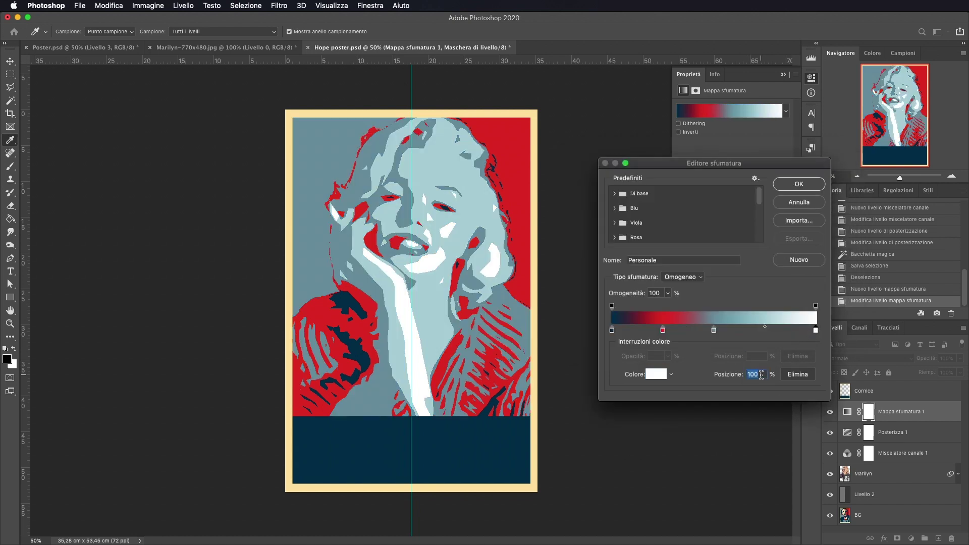
pyautogui.write('75')
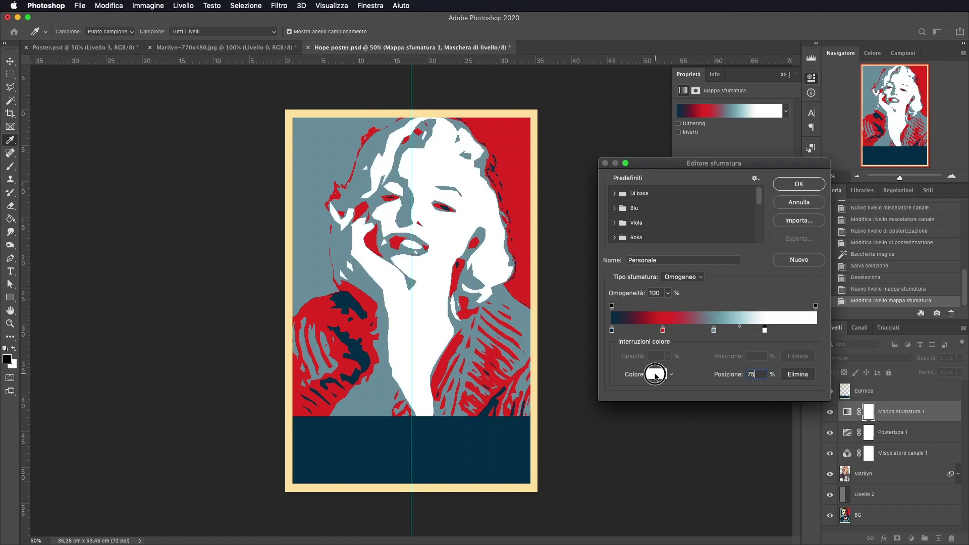
pyautogui.click(656, 375)
pyautogui.write('fde5')
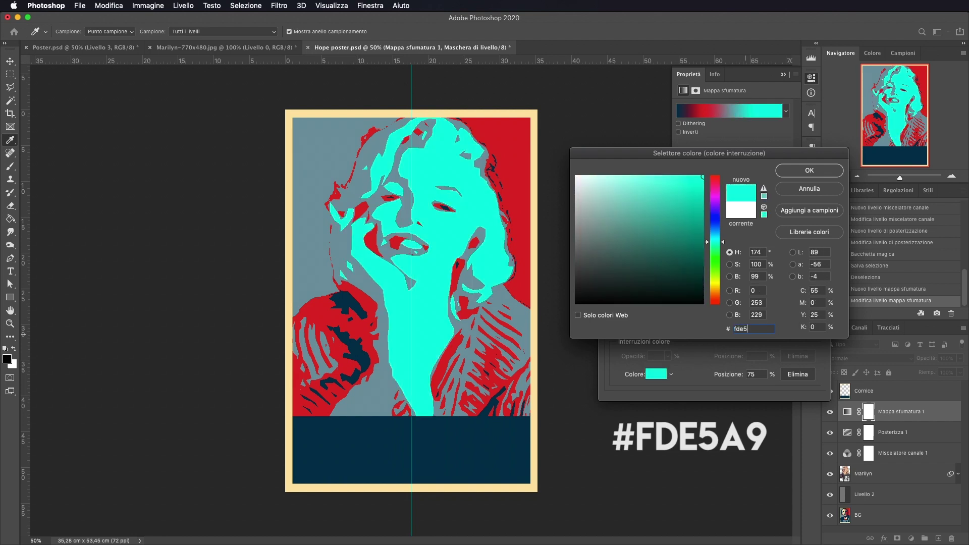
pyautogui.write('a9')
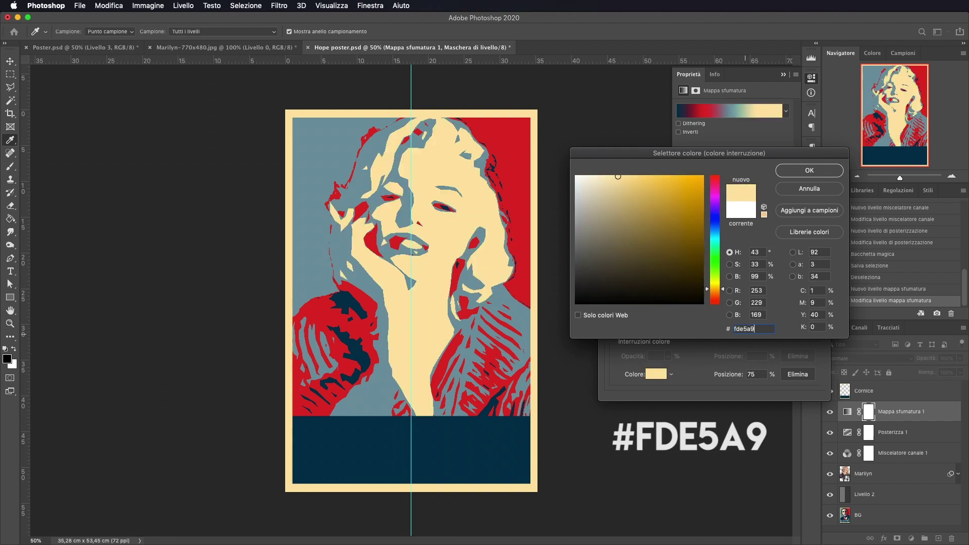
pyautogui.click(809, 170)
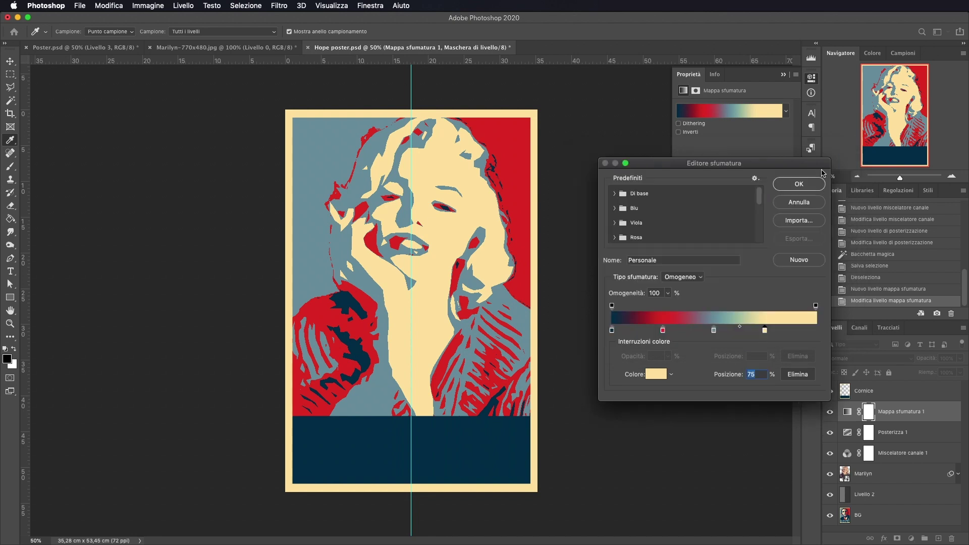
pyautogui.click(814, 331)
pyautogui.moveTo(814, 332); pyautogui.dragTo(825, 330)
# - Apply the gradient map and group the three adjustment layers as 'Adjustment layers'
pyautogui.click(808, 188)
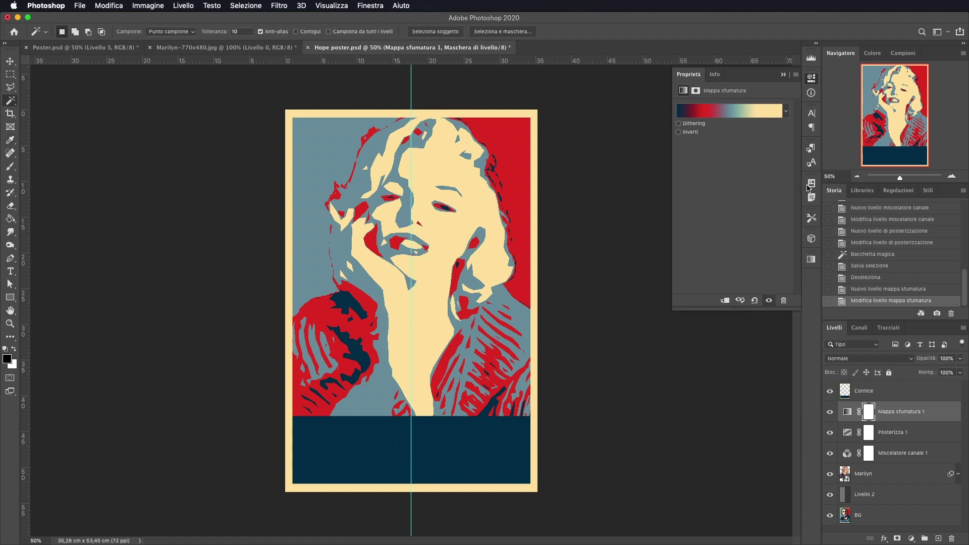
pyautogui.click(809, 188)
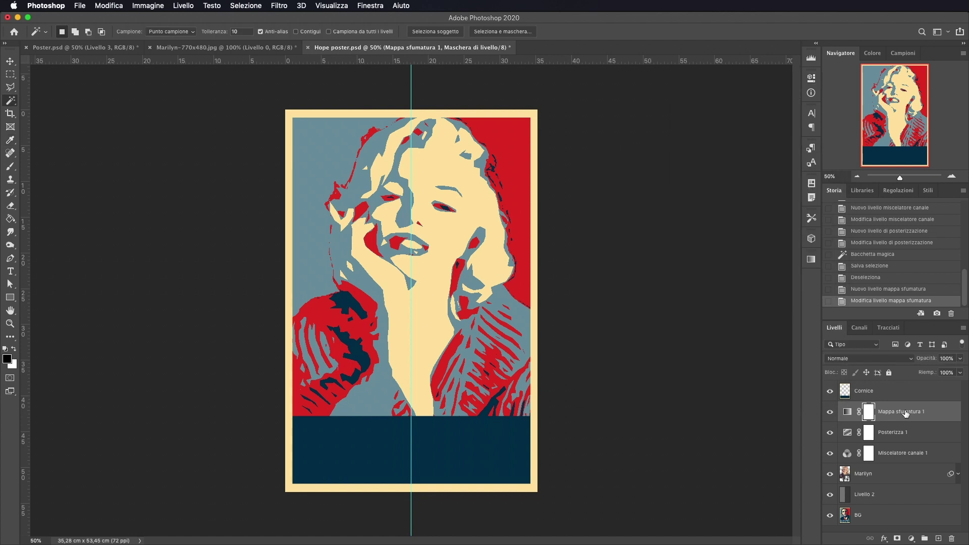
pyautogui.keyDown('shift'); pyautogui.click(899, 455); pyautogui.keyUp('shift')
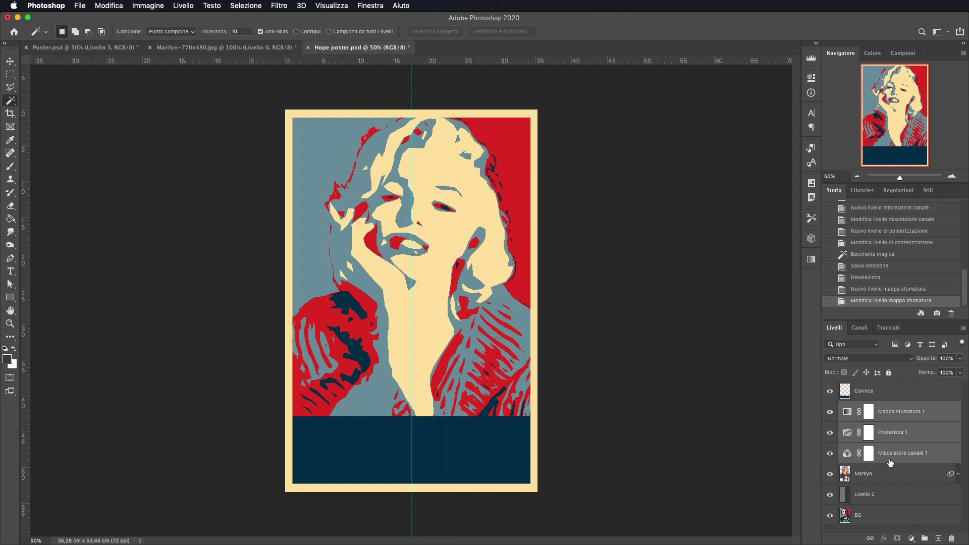
pyautogui.hotkey('ctrl', 'g')
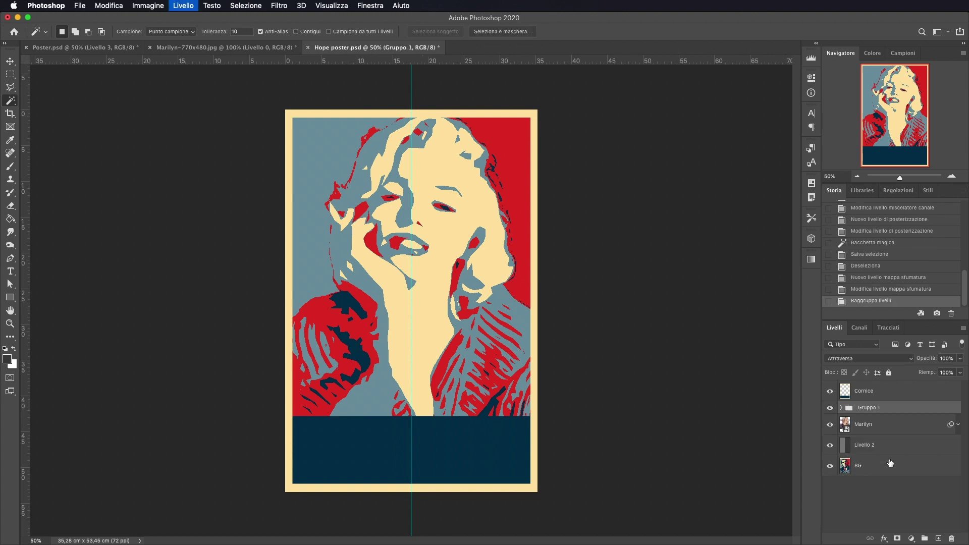
pyautogui.doubleClick(868, 408)
pyautogui.press('BackSpace')
pyautogui.write('Adjus')
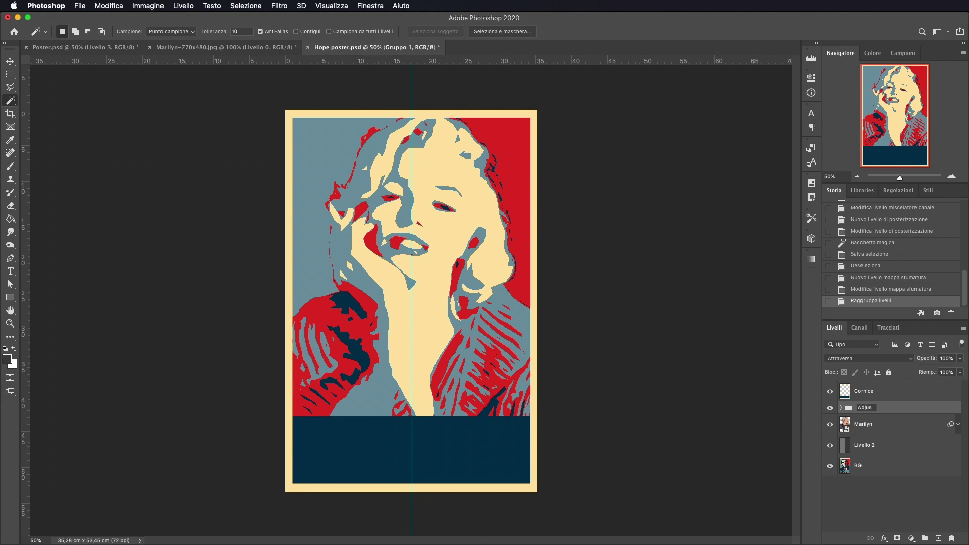
pyautogui.write('tment layer')
pyautogui.write('s')
pyautogui.press('Return')
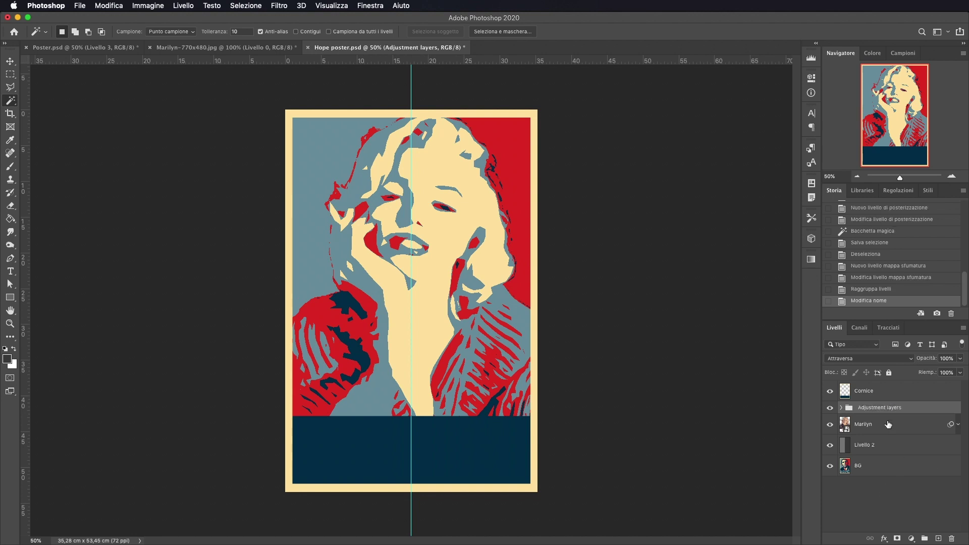
# - Add a new empty layer, Livello 3, beneath the Adjustment layers group
pyautogui.click(861, 502)
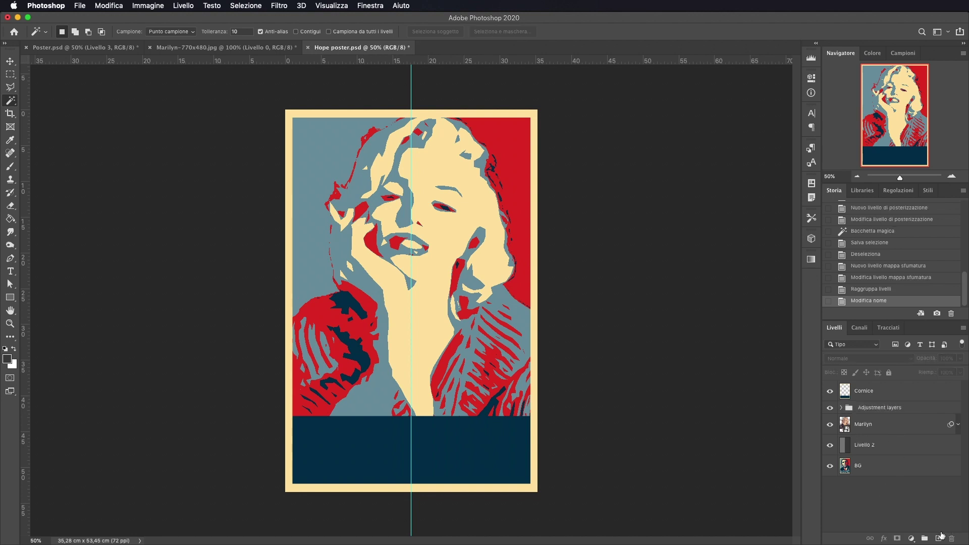
pyautogui.click(939, 538)
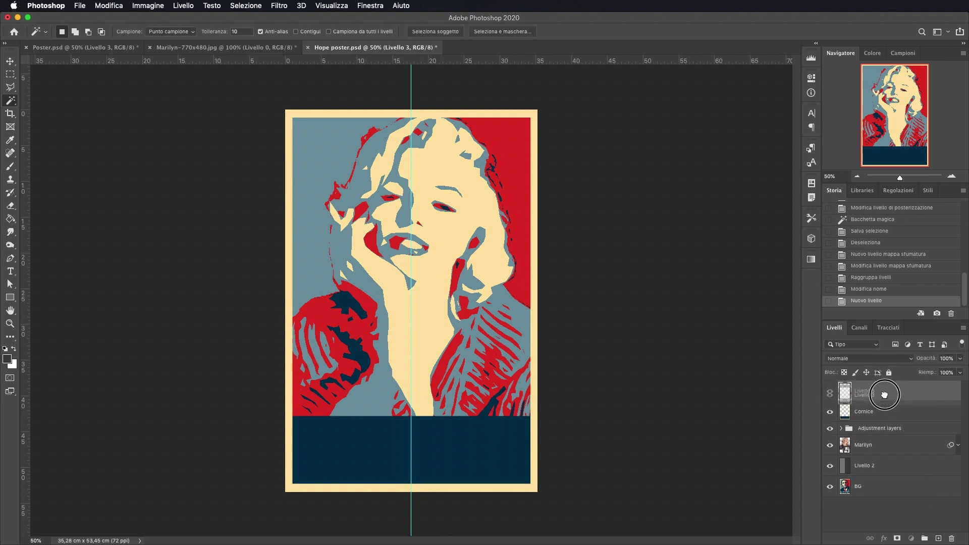
pyautogui.moveTo(885, 394); pyautogui.dragTo(865, 434)
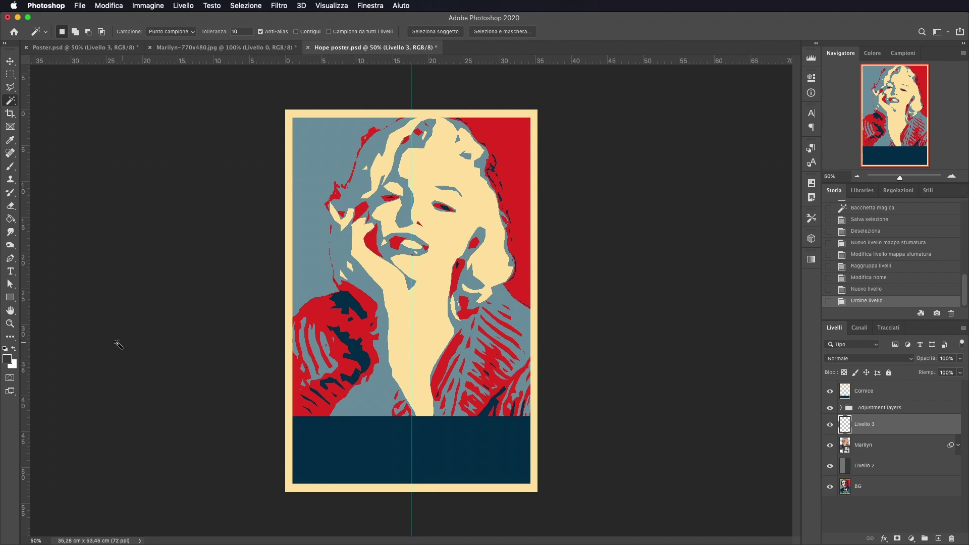
# - Set the foreground colour to 50% grey
pyautogui.click(7, 359)
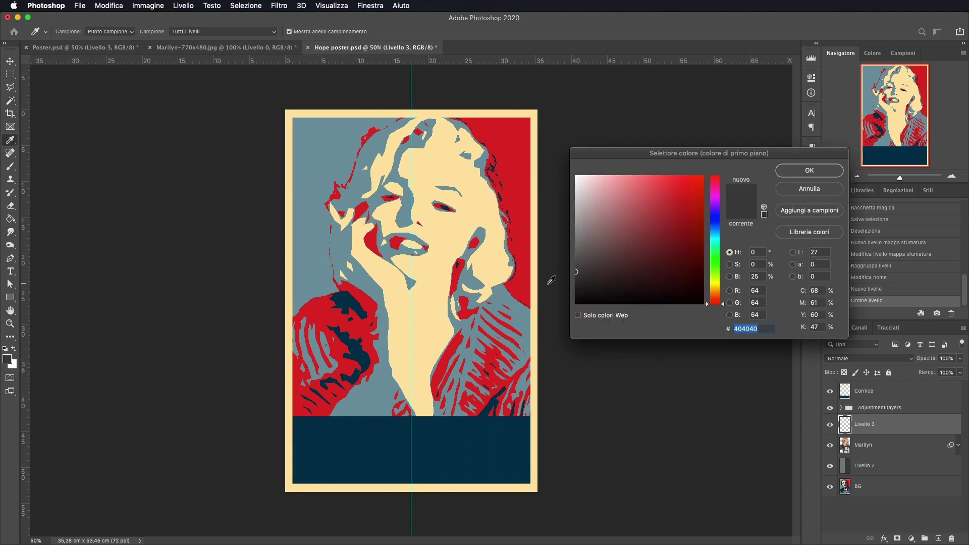
pyautogui.moveTo(583, 294); pyautogui.dragTo(559, 319)
pyautogui.click(755, 276)
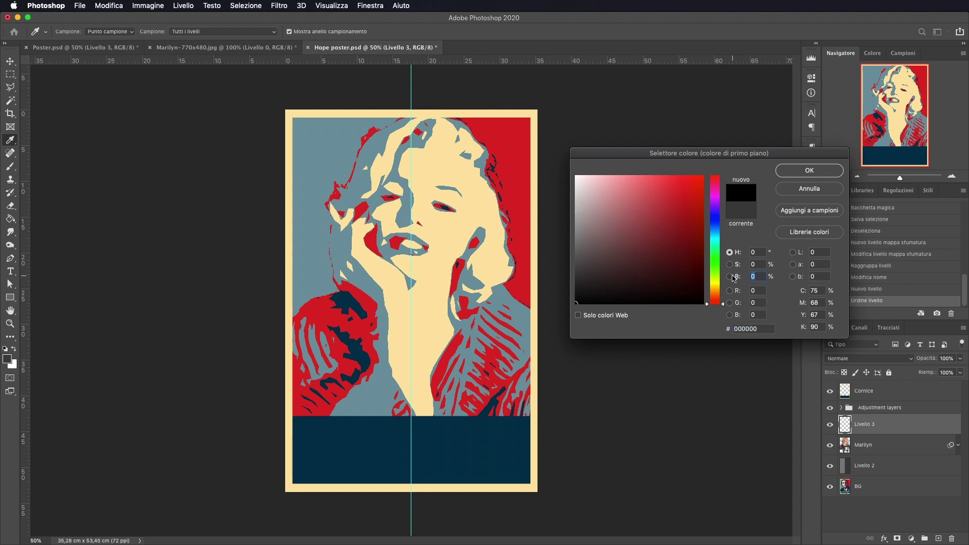
pyautogui.write('50')
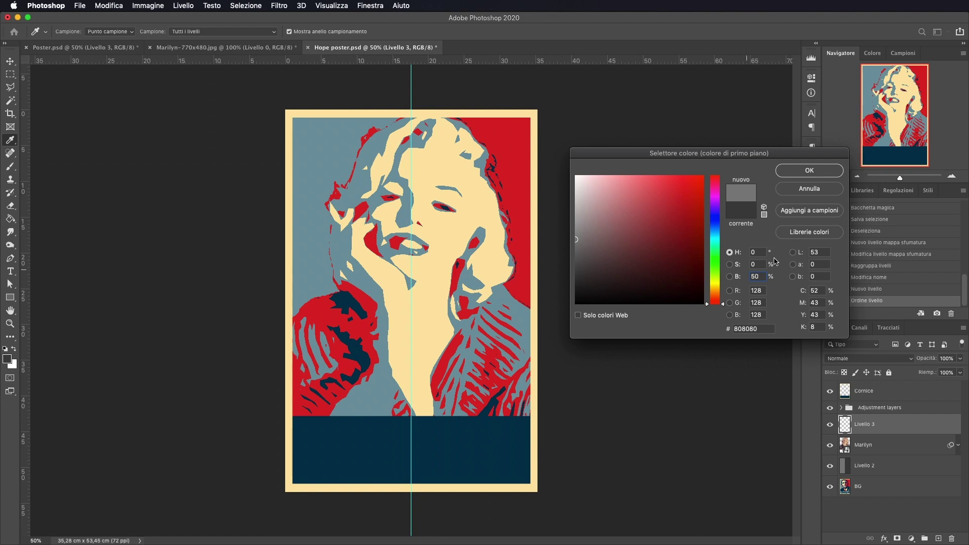
pyautogui.click(810, 171)
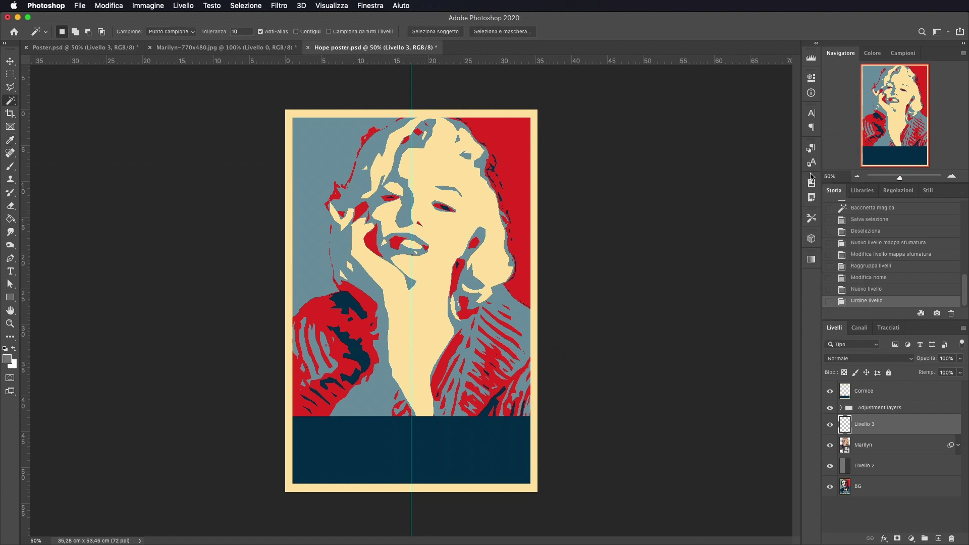
# - Fill a rectangle over the whole poster area with the grey, then deselect
pyautogui.press('m')
pyautogui.moveTo(285, 109); pyautogui.dragTo(570, 500)
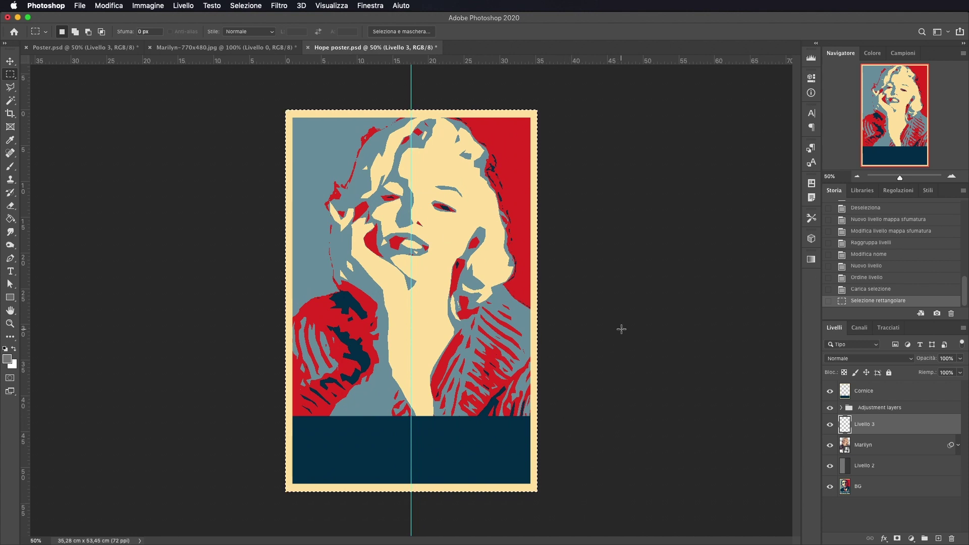
pyautogui.press('alt')
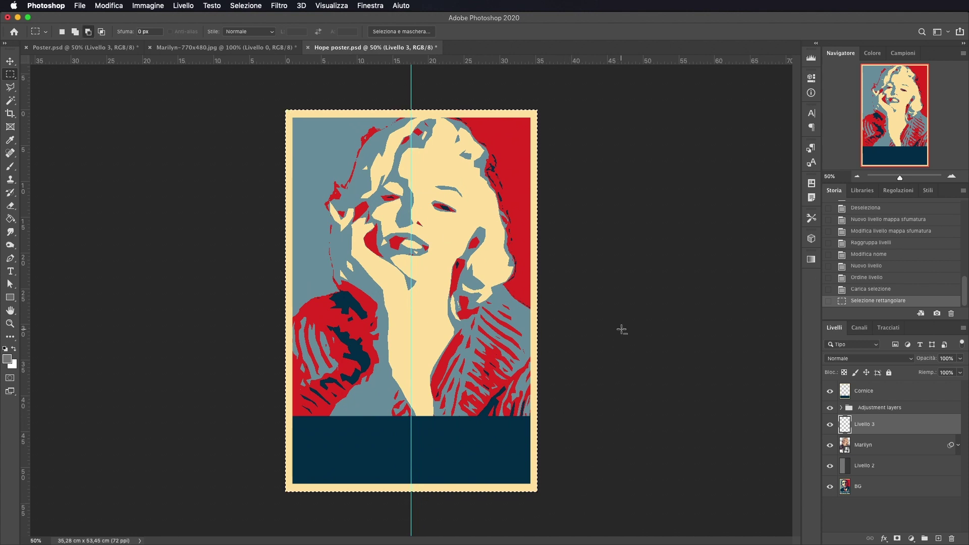
pyautogui.hotkey('alt', 'BackSpace')
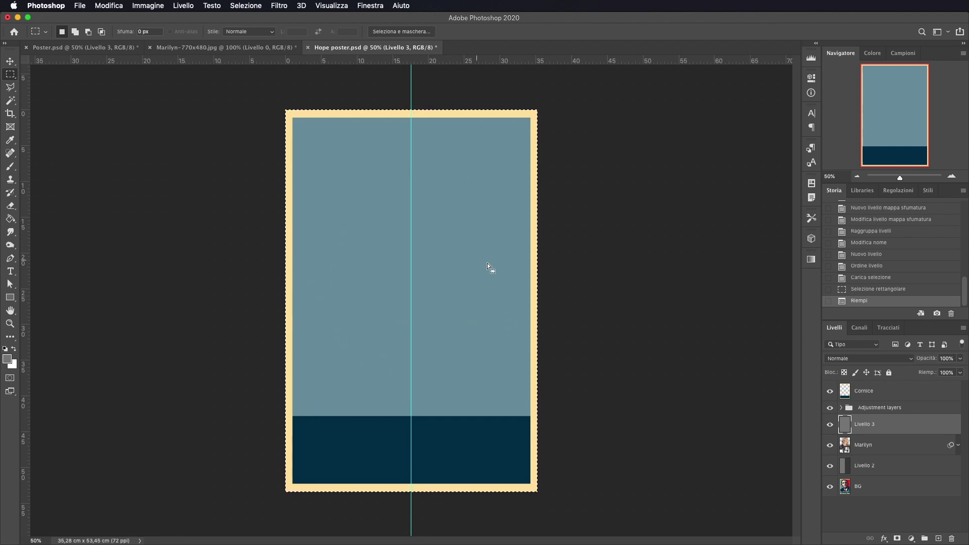
pyautogui.press('super+d')
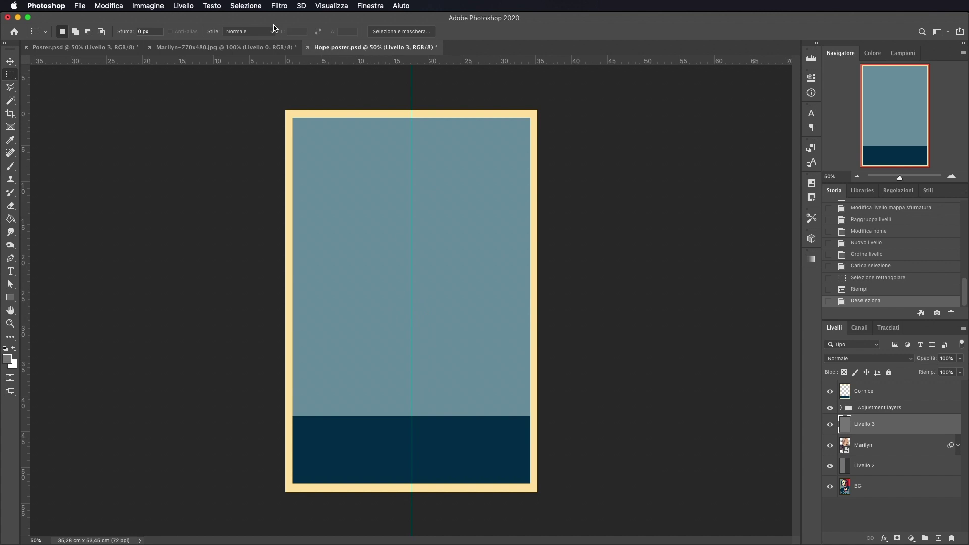
# - Apply the Filter Gallery's Pattern mezzetinte (Halftone Pattern) with horizontal lines to Livello 3
pyautogui.click(279, 6)
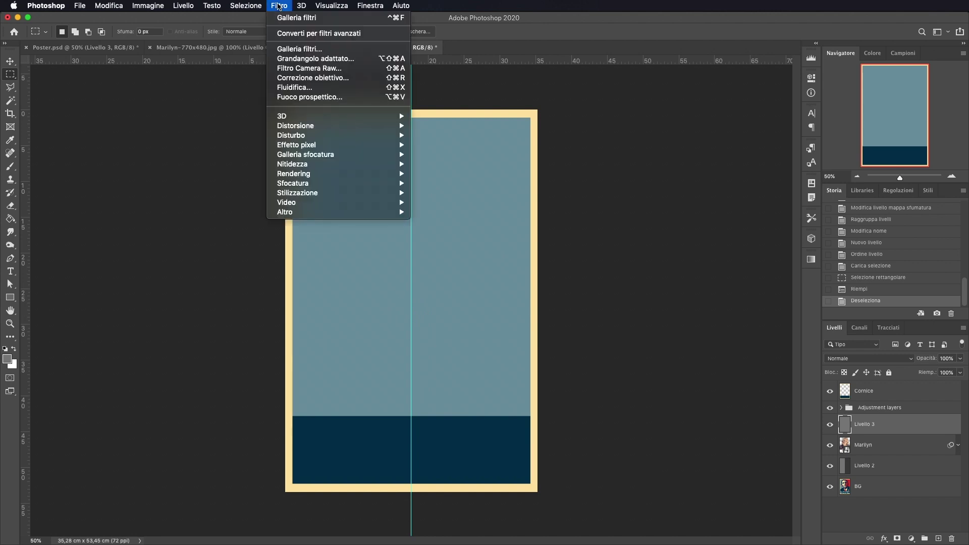
pyautogui.click(297, 49)
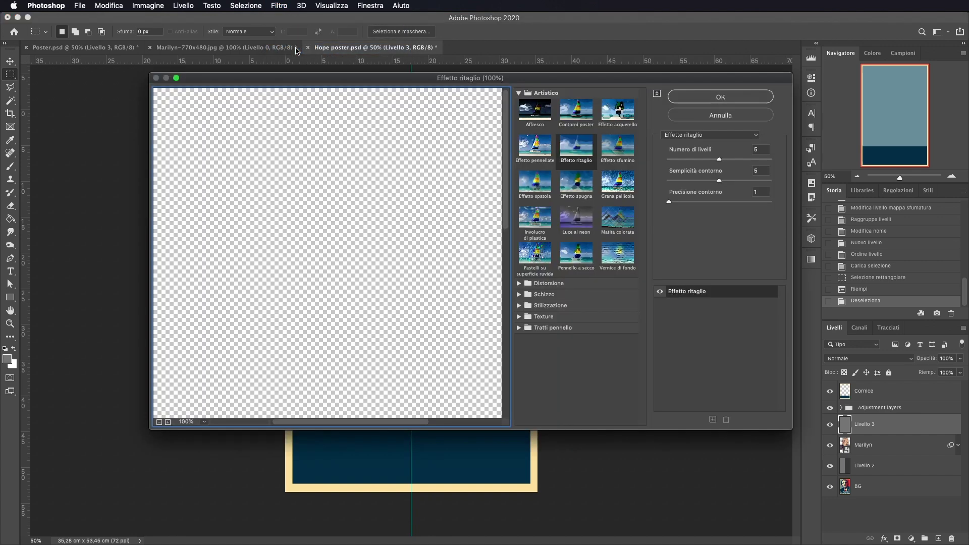
pyautogui.click(519, 93)
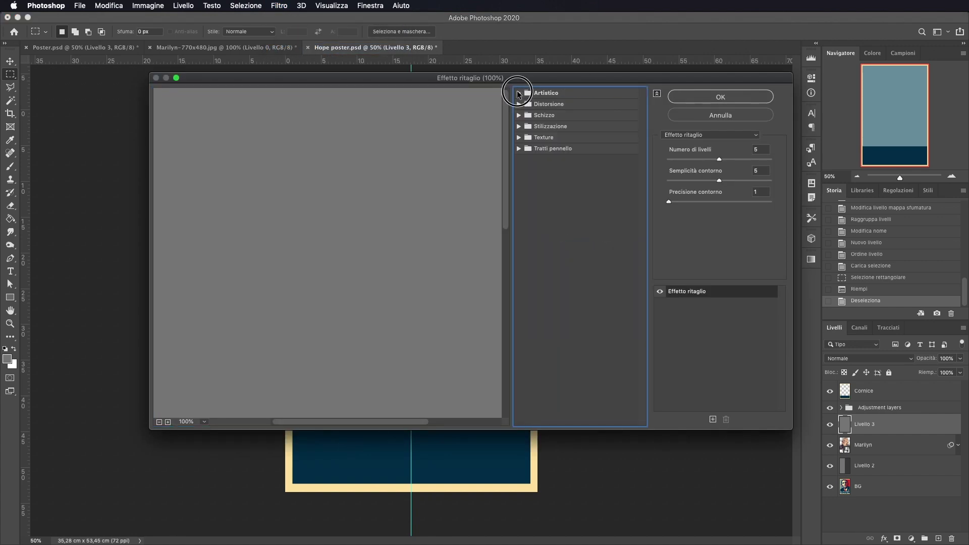
pyautogui.click(520, 116)
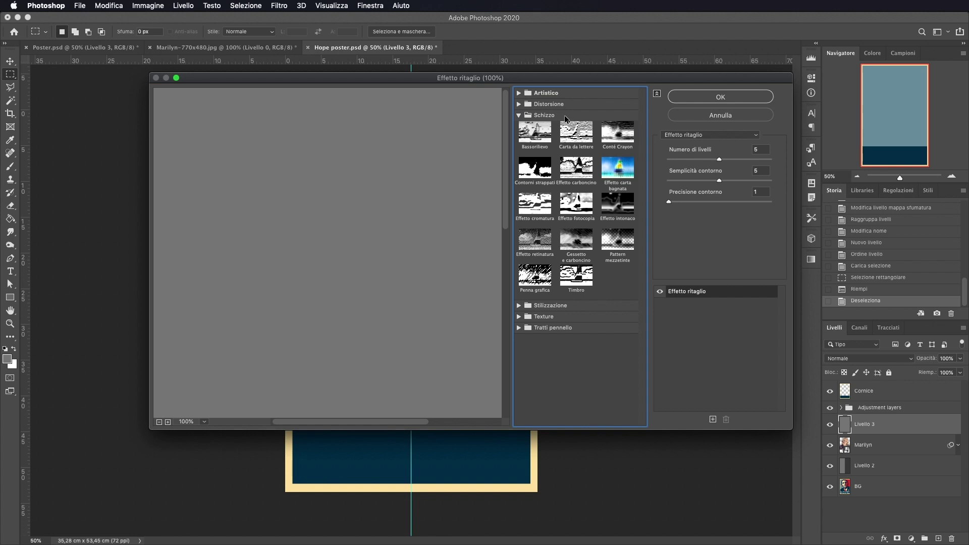
pyautogui.click(623, 261)
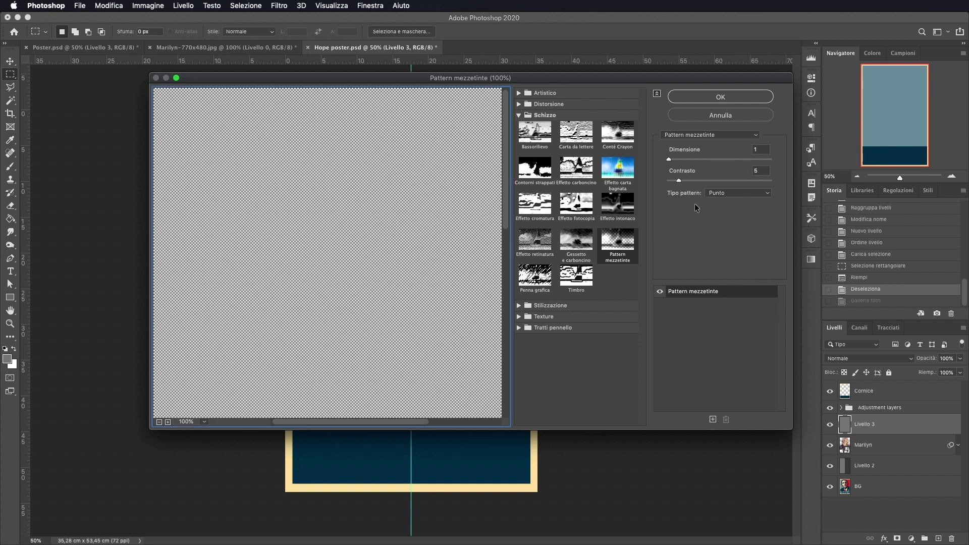
pyautogui.click(734, 192)
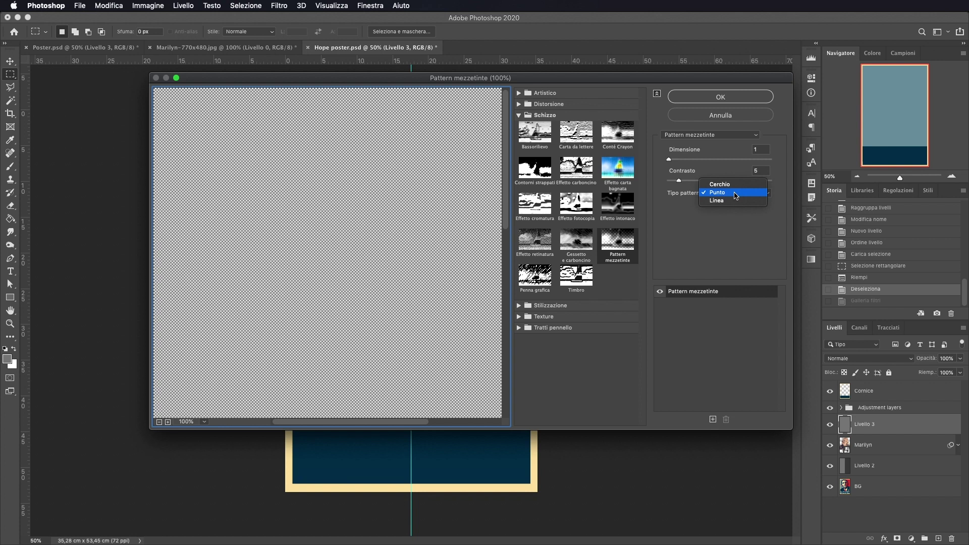
pyautogui.click(727, 201)
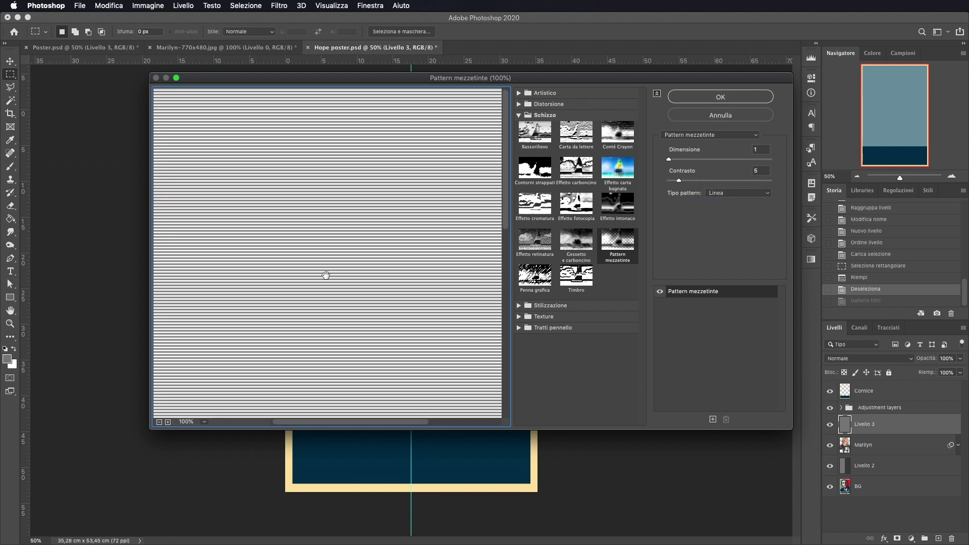
pyautogui.click(715, 99)
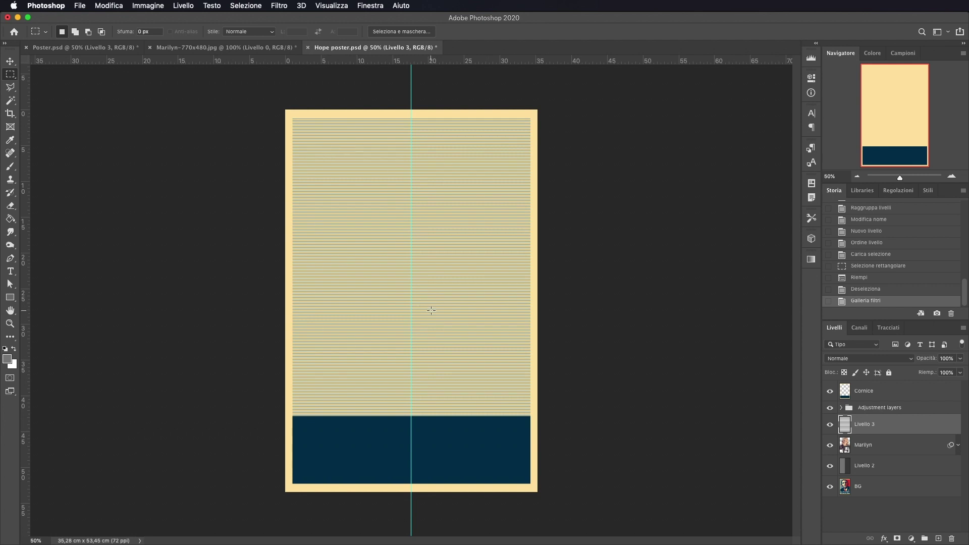
# - Load the Alfa 1 channel as a selection and use it as Livello 3's layer mask
pyautogui.click(860, 328)
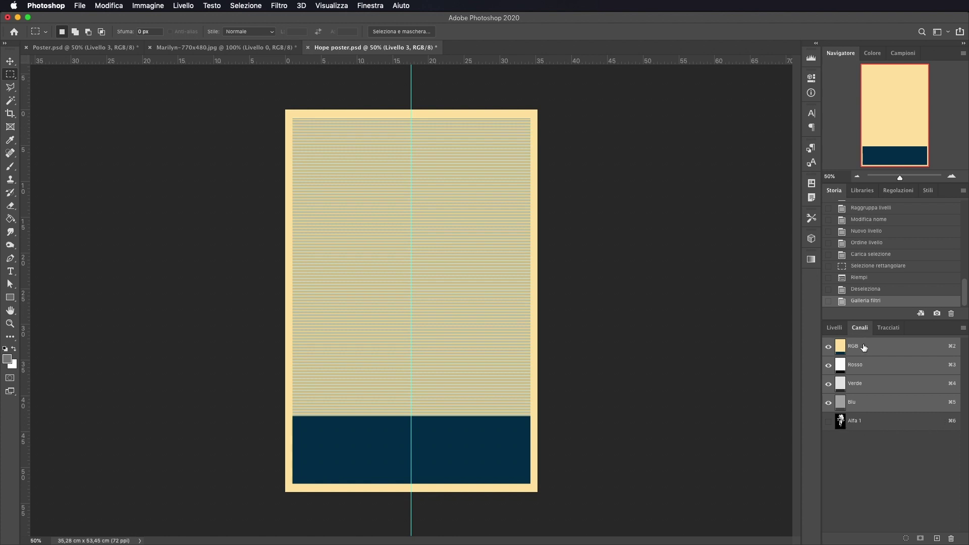
pyautogui.keyDown('ctrl'); pyautogui.click(841, 424); pyautogui.keyUp('ctrl')
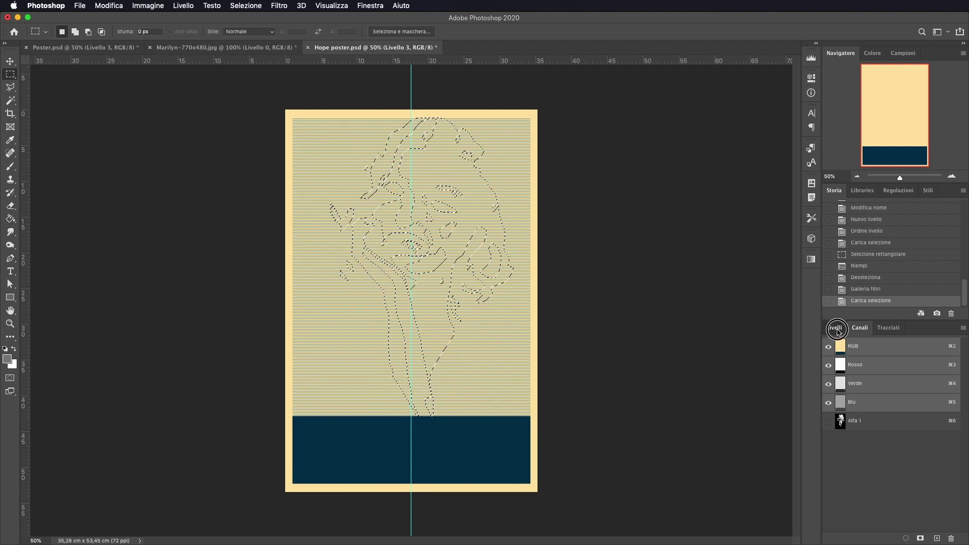
pyautogui.click(835, 328)
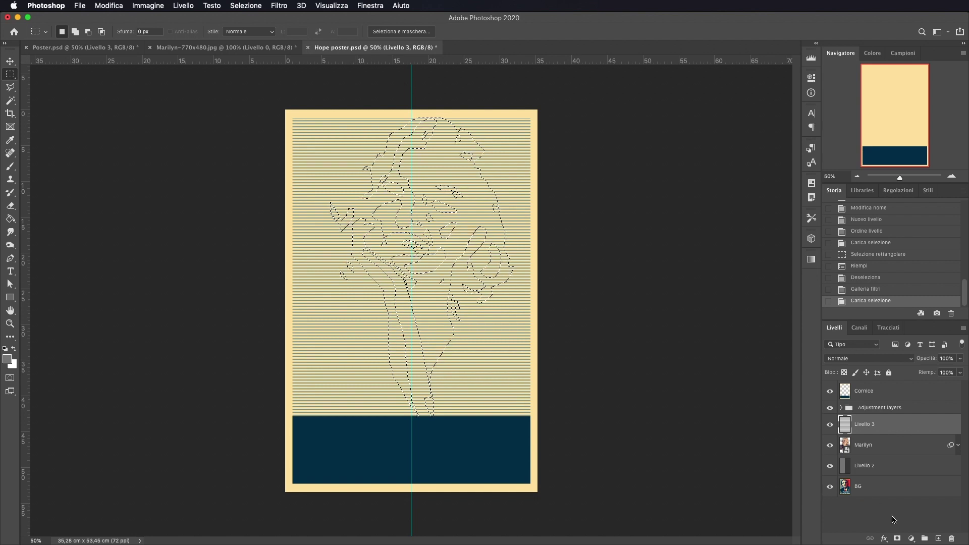
pyautogui.click(897, 539)
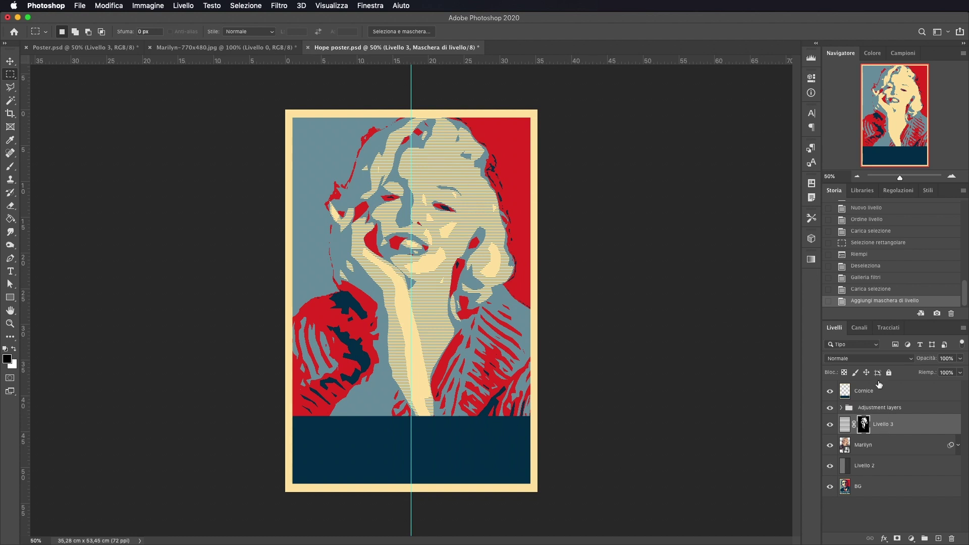
pyautogui.click(853, 329)
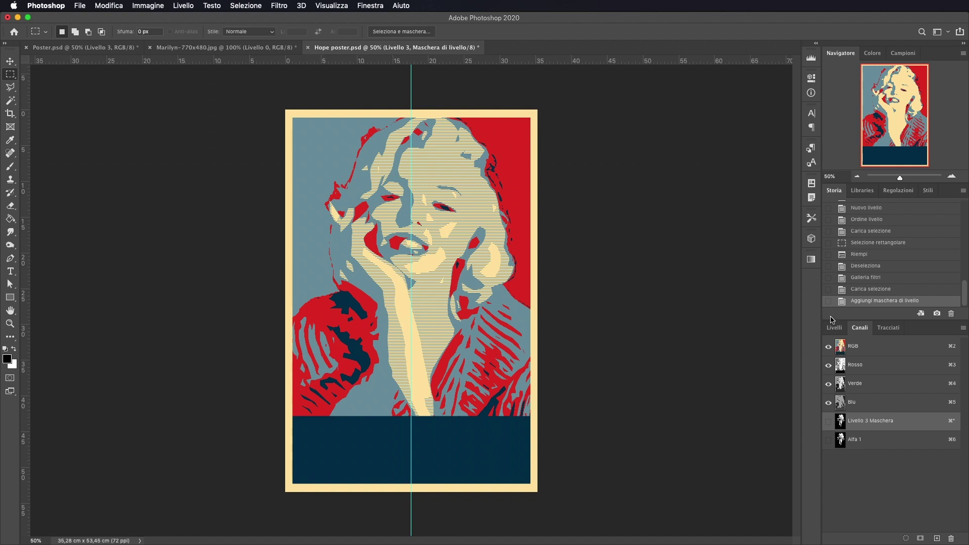
pyautogui.click(834, 329)
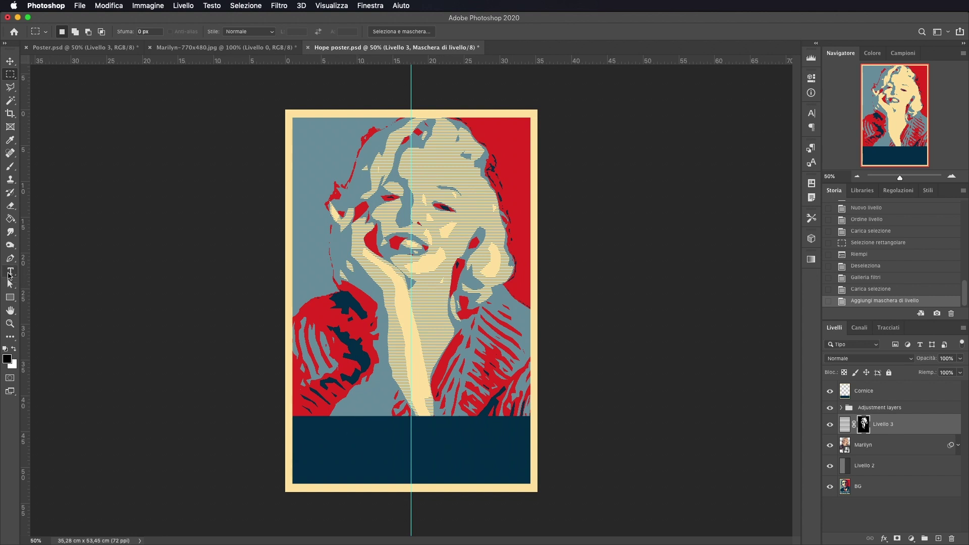
# - Start a text layer in the navy band, sample blue-grey text colour, place it above Cornice
pyautogui.click(9, 273)
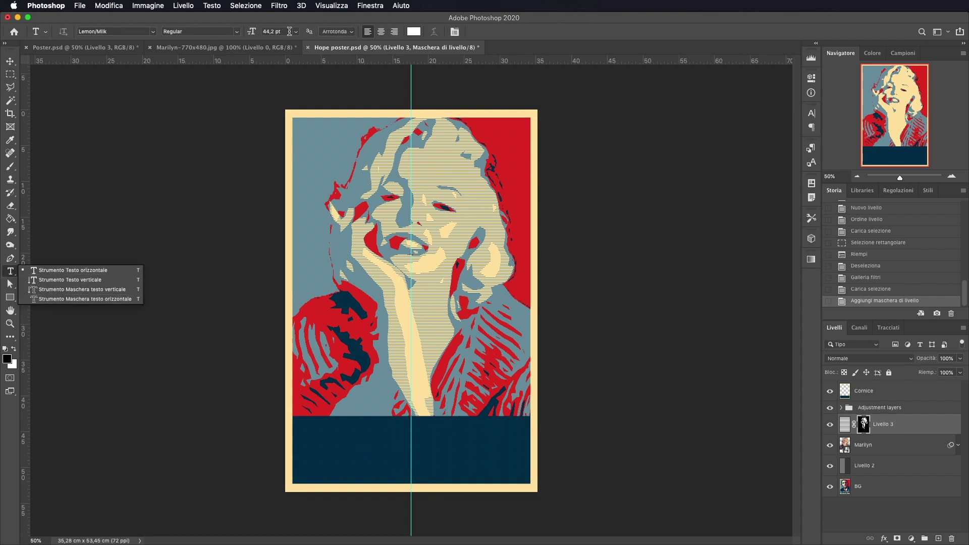
pyautogui.click(417, 454)
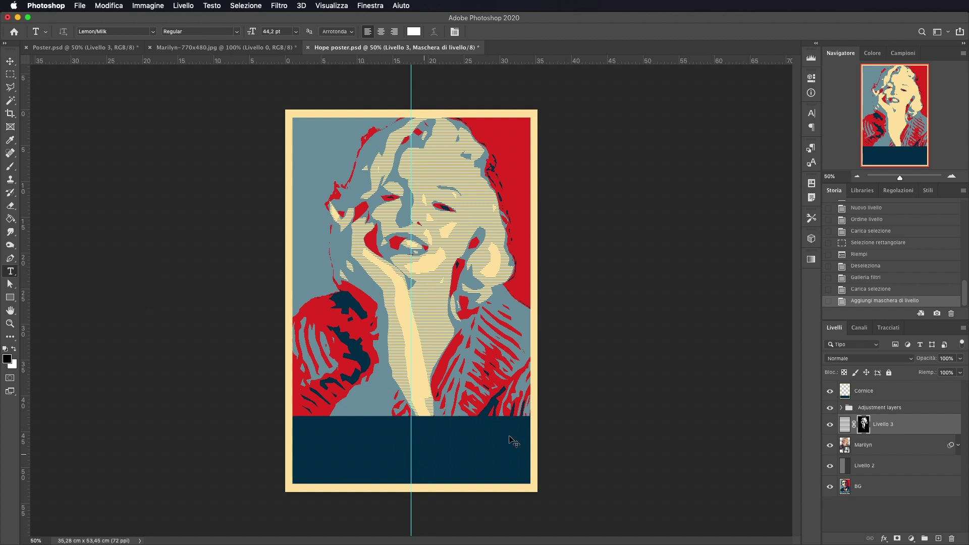
pyautogui.click(413, 31)
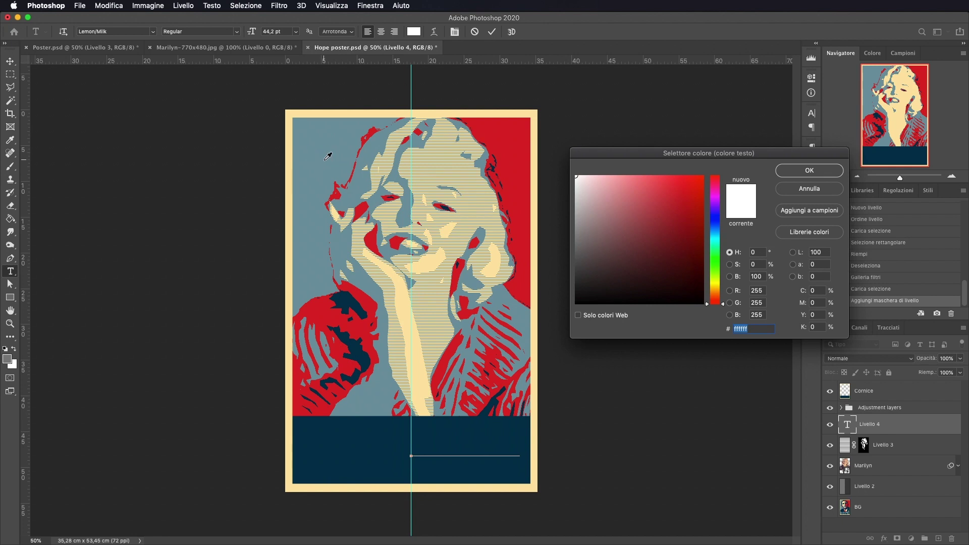
pyautogui.click(325, 160)
pyautogui.click(828, 171)
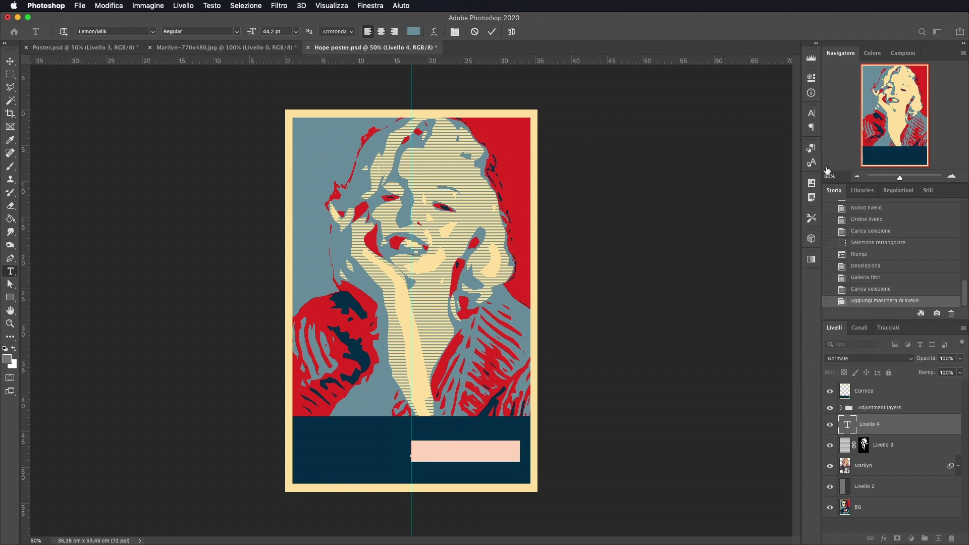
pyautogui.moveTo(891, 427); pyautogui.dragTo(887, 386)
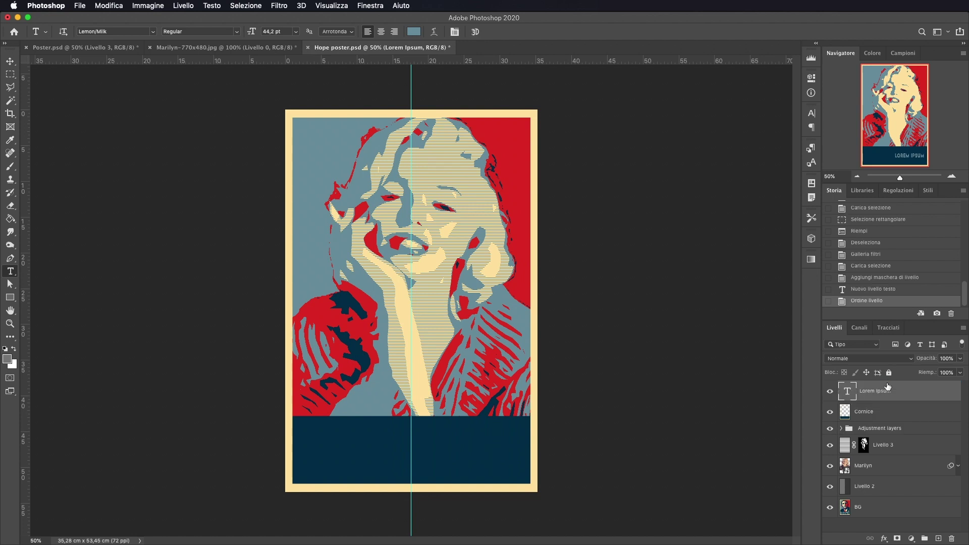
# - Replace the LOREM IPSUM placeholder with MARILYN and enlarge it to 133.2 pt
pyautogui.click(516, 449)
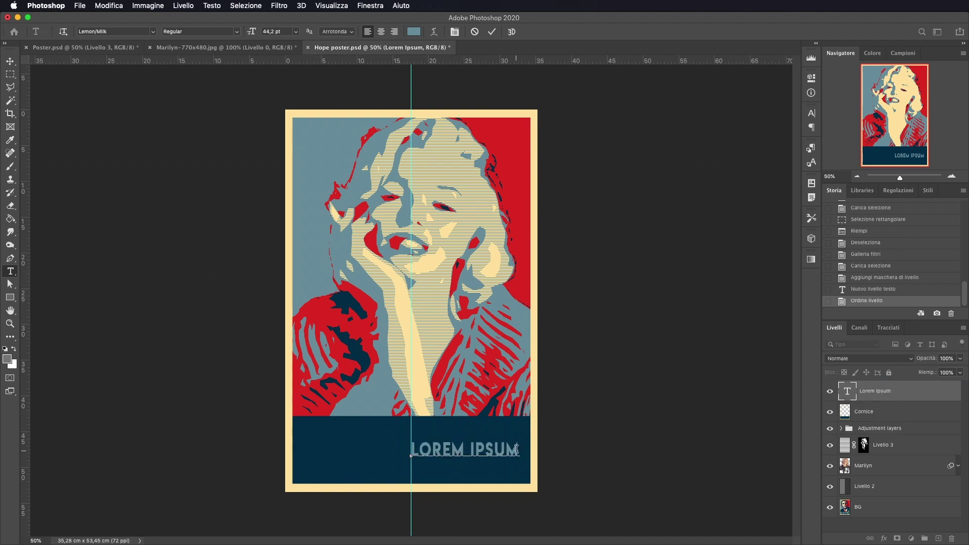
pyautogui.moveTo(516, 449); pyautogui.dragTo(407, 452)
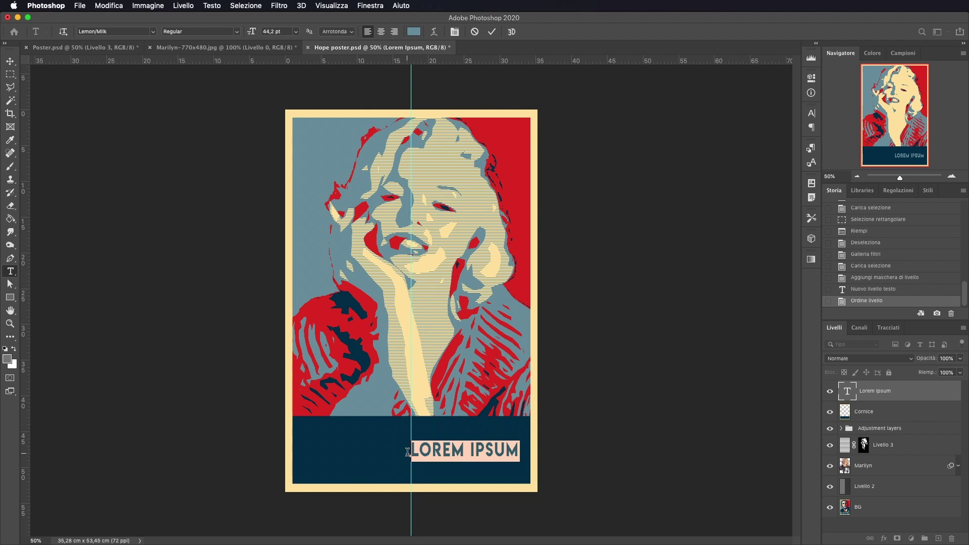
pyautogui.write('MARILYN')
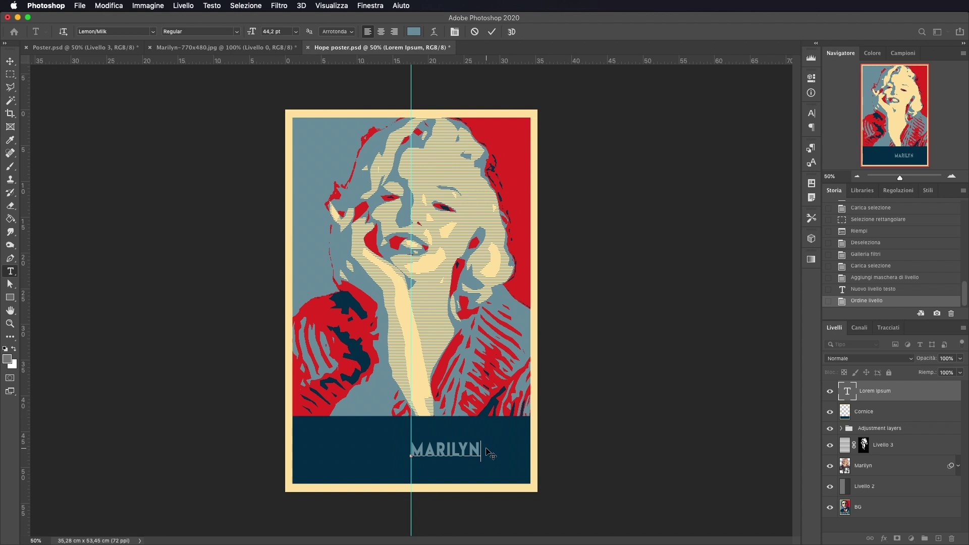
pyautogui.moveTo(489, 452); pyautogui.dragTo(411, 451)
pyautogui.moveTo(251, 31); pyautogui.dragTo(298, 34)
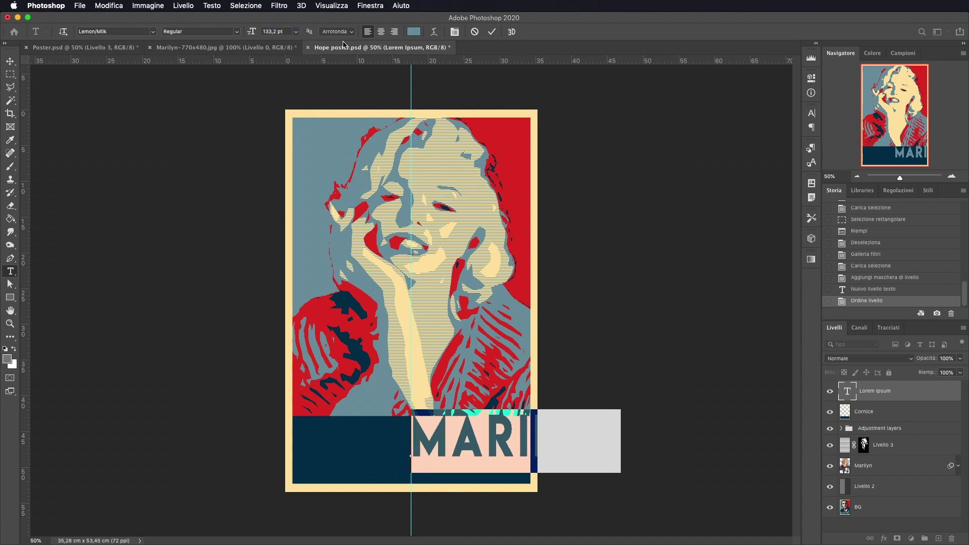
pyautogui.click(491, 31)
# - Centre the MARILYN title and free-transform it larger to fill the navy band between the cream borders
pyautogui.click(11, 61)
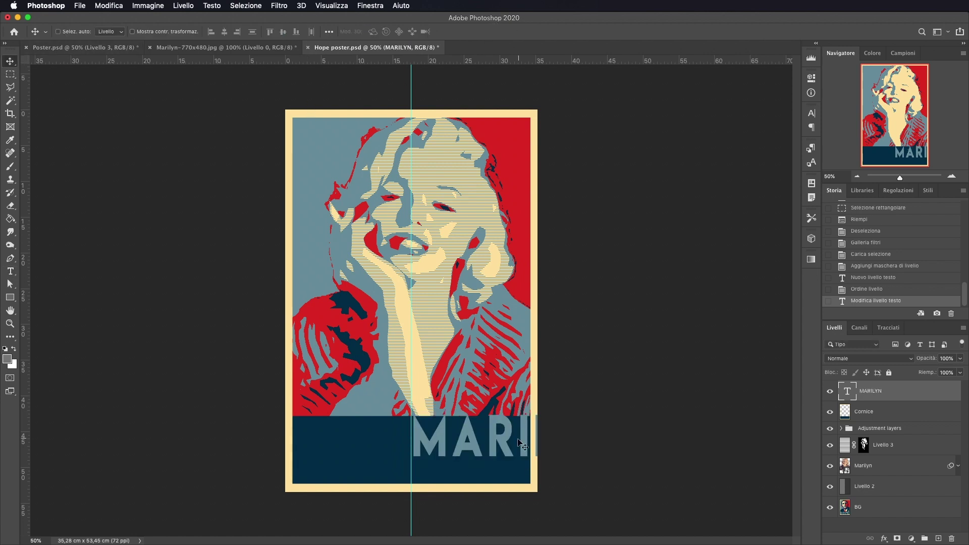
pyautogui.moveTo(522, 444); pyautogui.dragTo(420, 457)
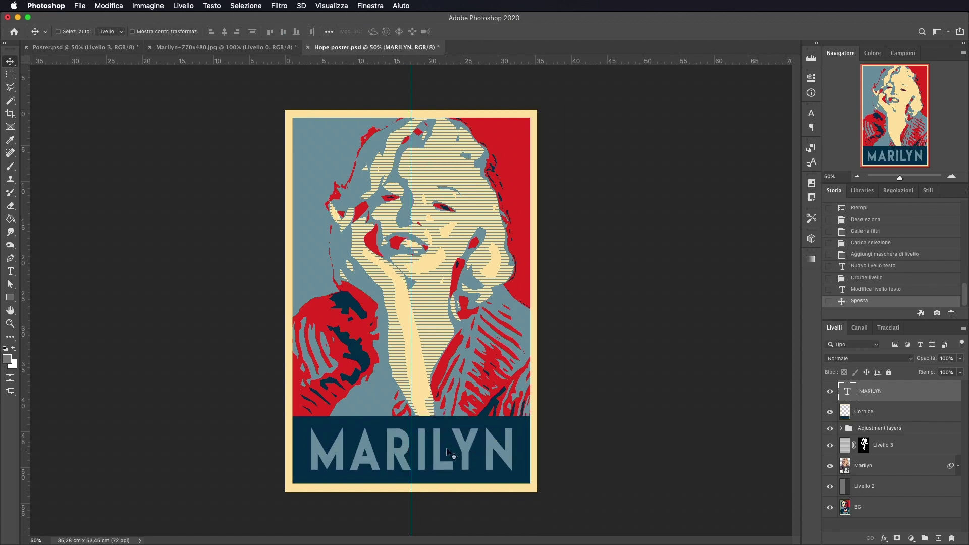
pyautogui.hotkey('ctrl', 't')
pyautogui.moveTo(518, 423); pyautogui.dragTo(527, 417)
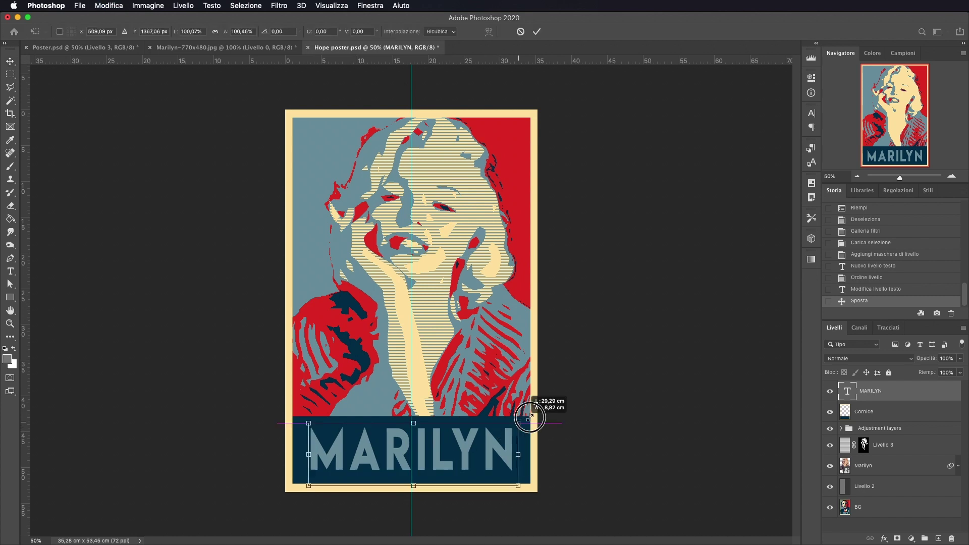
pyautogui.moveTo(308, 486); pyautogui.dragTo(295, 492)
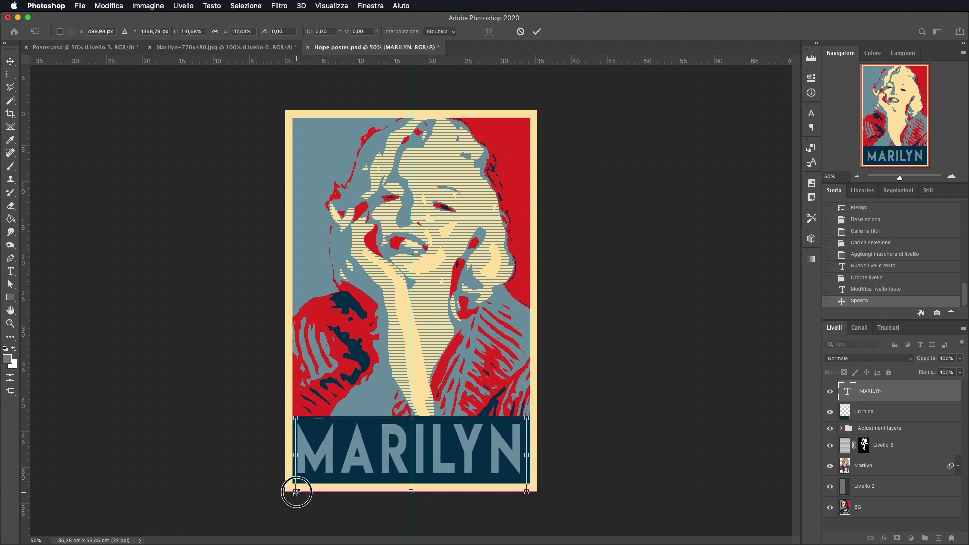
pyautogui.moveTo(429, 438); pyautogui.dragTo(430, 438)
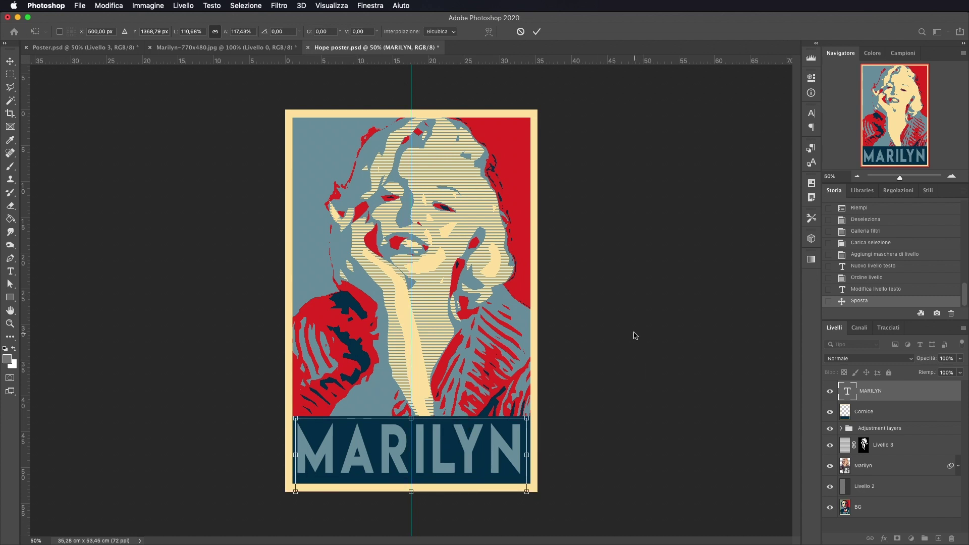
pyautogui.press('Down')
pyautogui.press('Down')
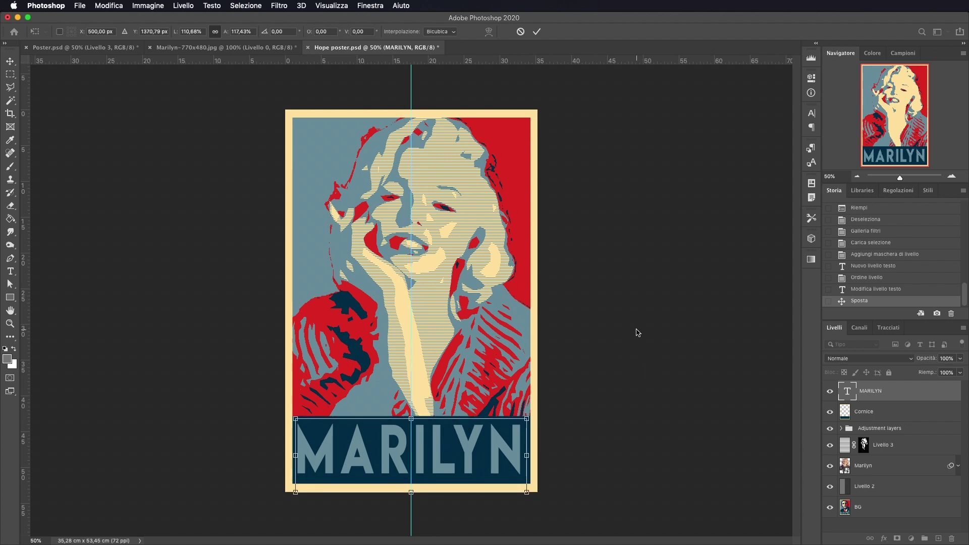
pyautogui.click(536, 31)
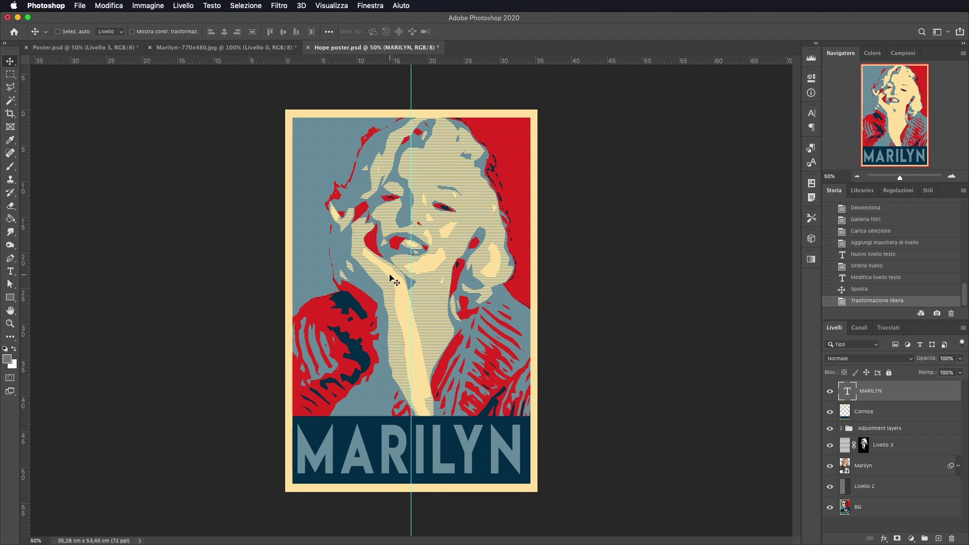
pyautogui.moveTo(829, 488); pyautogui.dragTo(833, 389)
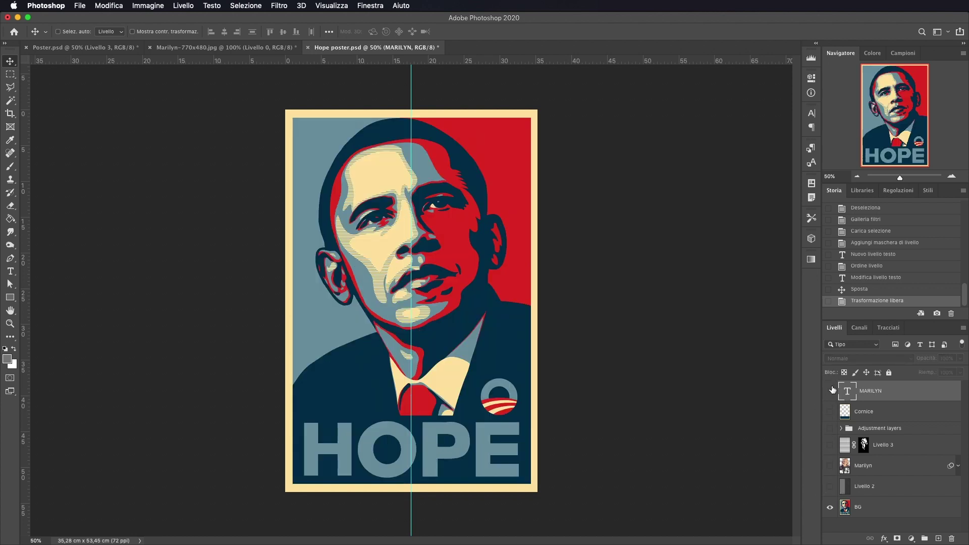
pyautogui.moveTo(833, 390); pyautogui.dragTo(835, 494)
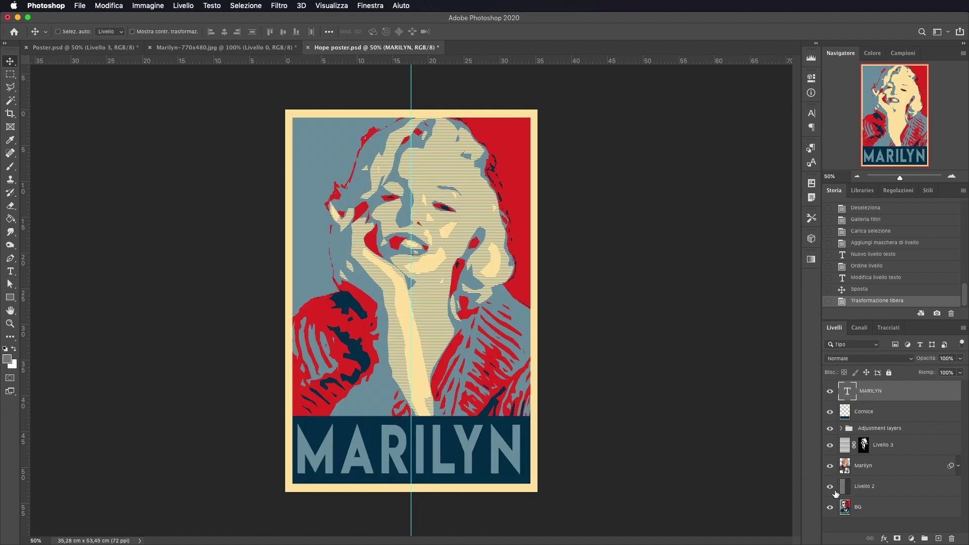